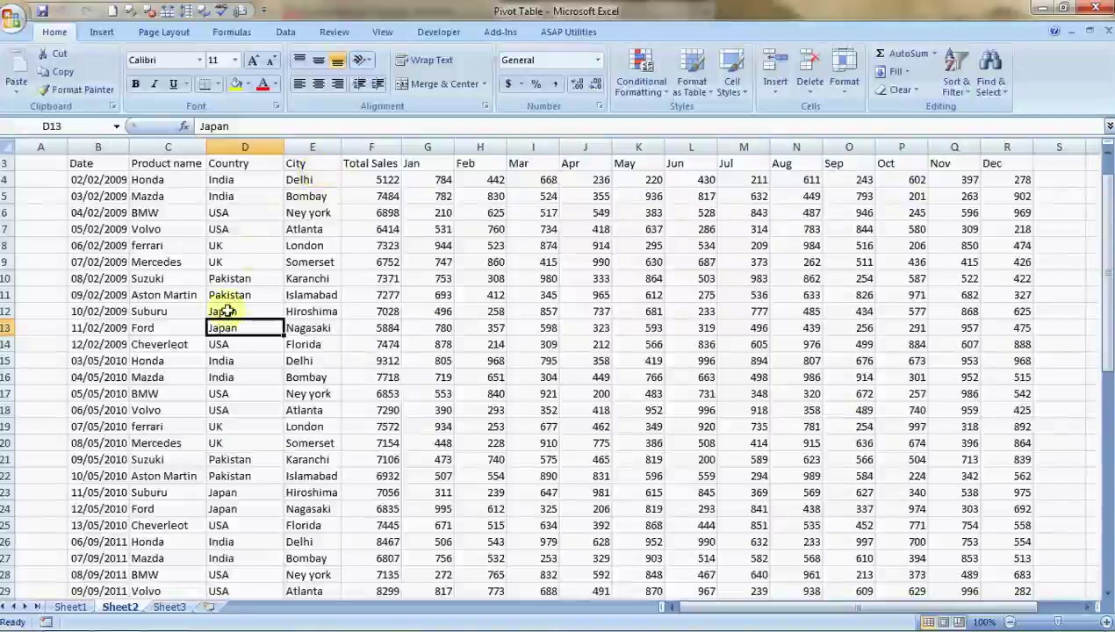
Step: Check the extent of the Country column, then select the whole car sales table B3:R58
key("Up")
key("Up")
key("Up")
key("Up")
key("Up")
key("Up")
key("Up")
key("Up")
key("Up")
key("Up")
key("Up")
key("Up")
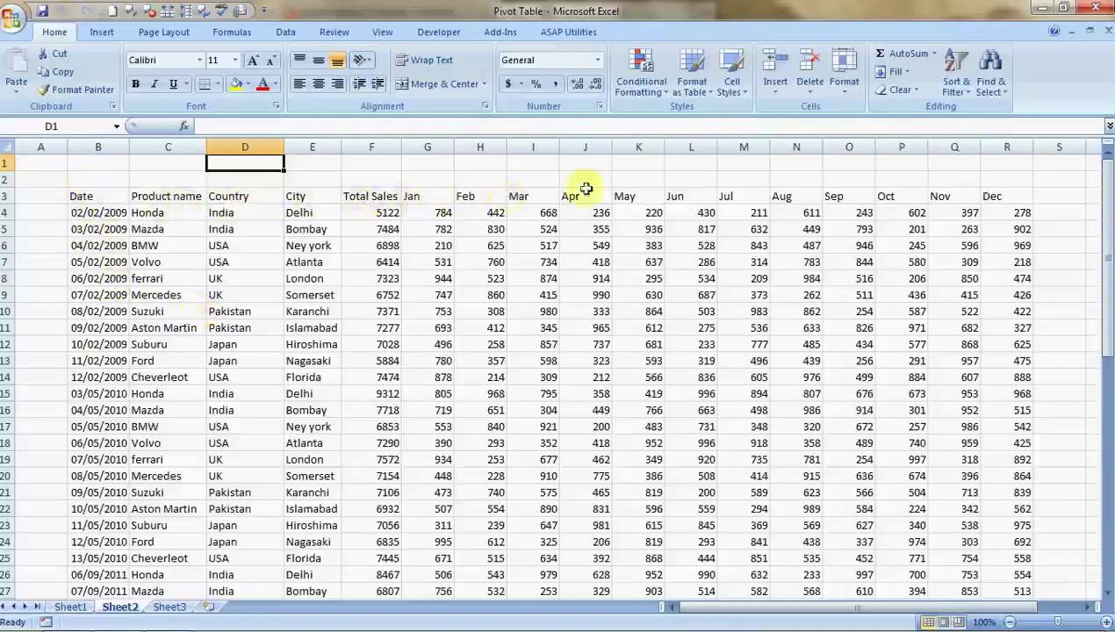
key("Down")
key("Down")
key("Down")
key("Down")
key("Down")
key("Down")
key("Down")
key("Down")
key("Down")
key("Down")
key("Down")
key("Down")
key("Down")
key("Down")
key("Down")
key("Down")
key("Down")
key("Down")
key("Down")
key("Down")
key("Down")
key("Down")
key("Down")
key("Down")
key("Down")
key("Down")
key("Down")
key("Down")
key("Down")
key("Down")
key("Down")
key("Down")
key("Down")
key("Down")
key("Down")
key("Down")
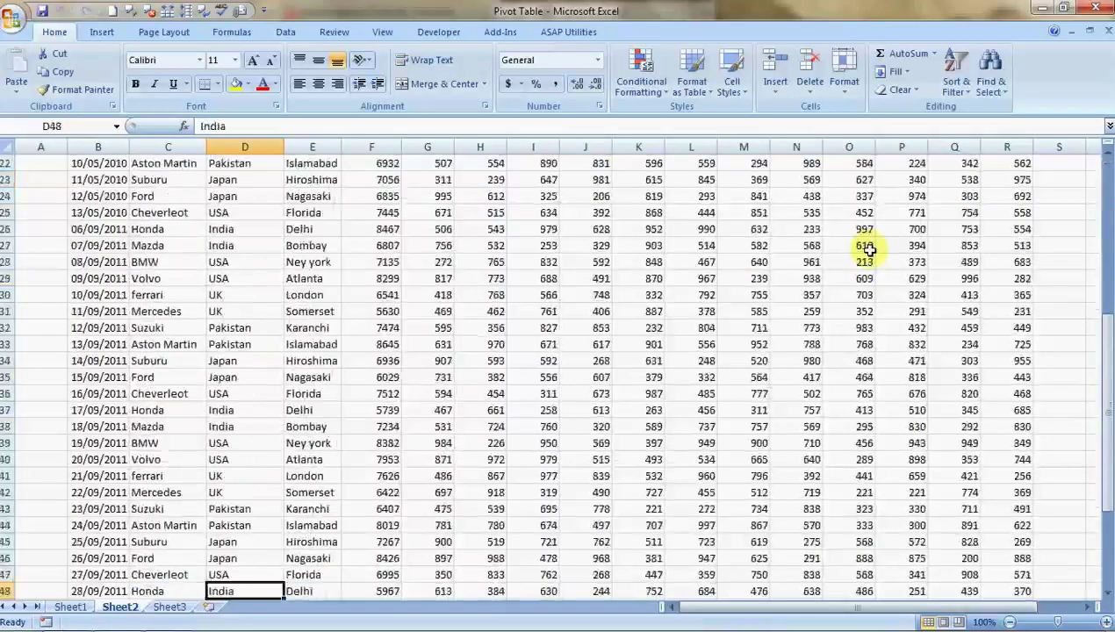
key("Up")
key("Up")
key("Up")
key("Up")
key("Up")
key("Up")
key("Up")
key("Up")
key("Up")
key("Up")
key("Up")
key("Up")
key("Up")
key("Up")
key("Up")
key("Up")
key("Up")
key("Up")
key("Up")
key("Up")
key("Down")
key("Down")
key("Down")
key("Down")
key("Down")
key("Down")
key("Down")
key("Down")
key("Down")
key("Down")
key("Down")
key("Down")
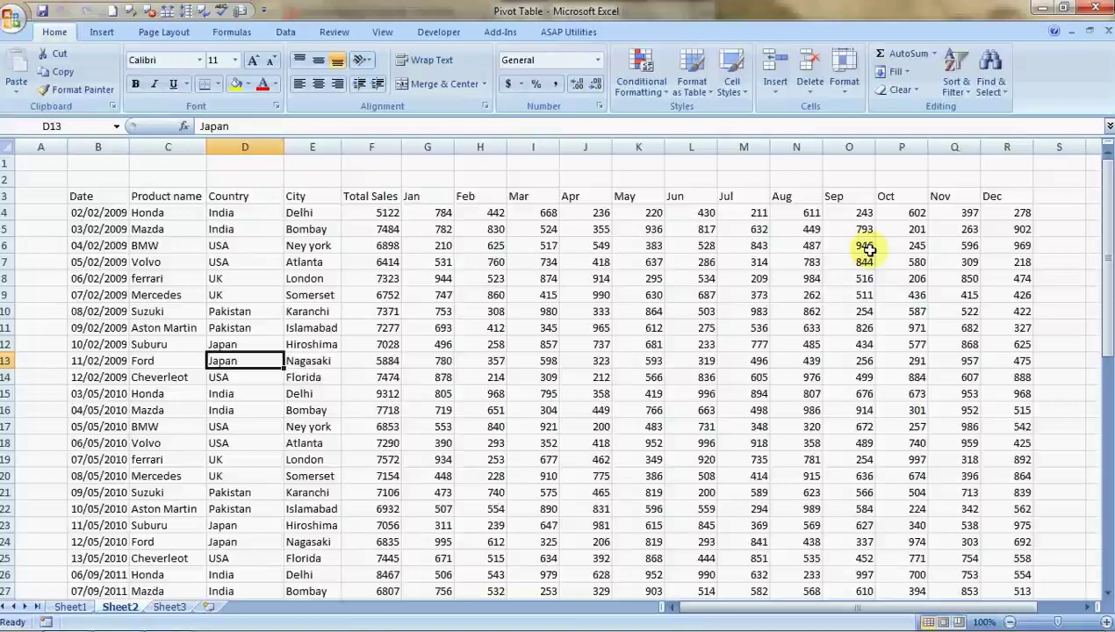
key("Right")
key("Right")
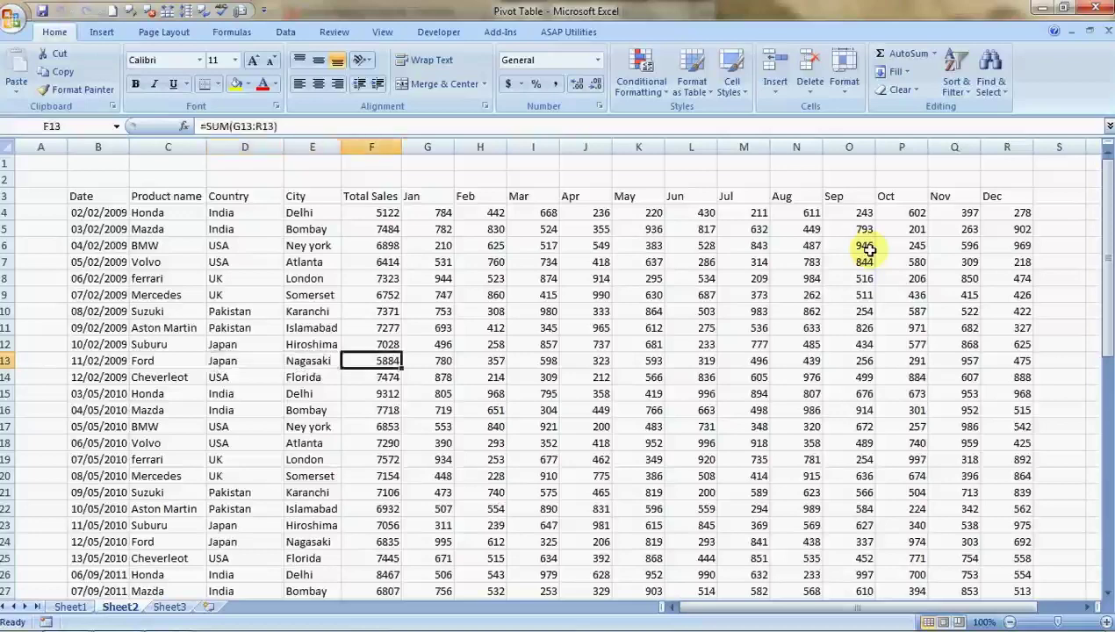
key("ctrl+a")
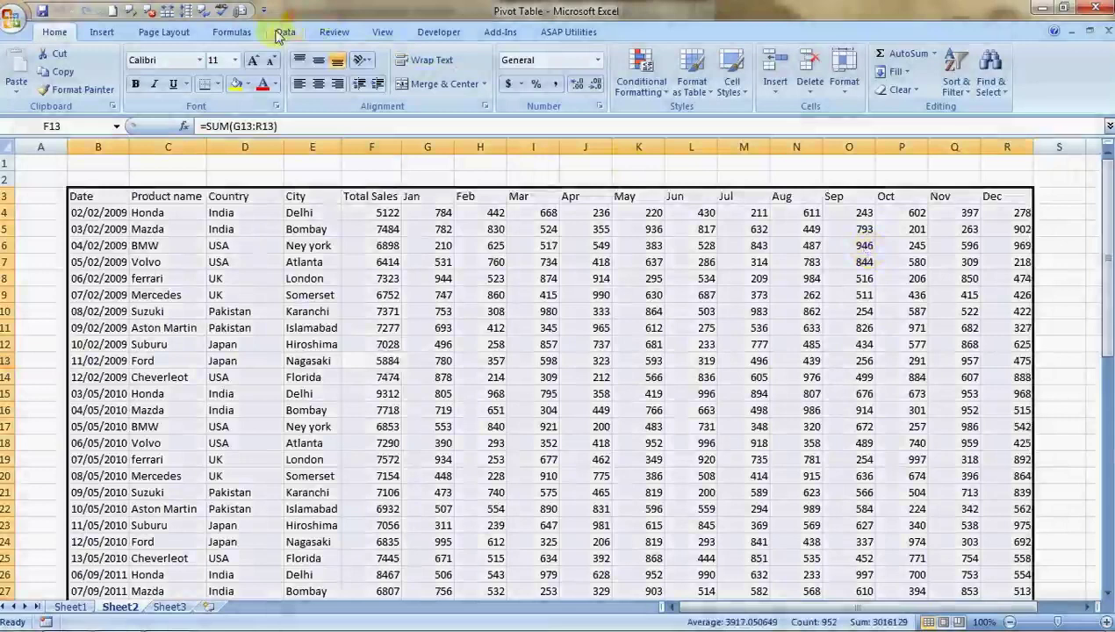
Step: Start a new PivotTable from Sheet2!$B$3:$R$58 with a new worksheet as destination
left_click(98, 33)
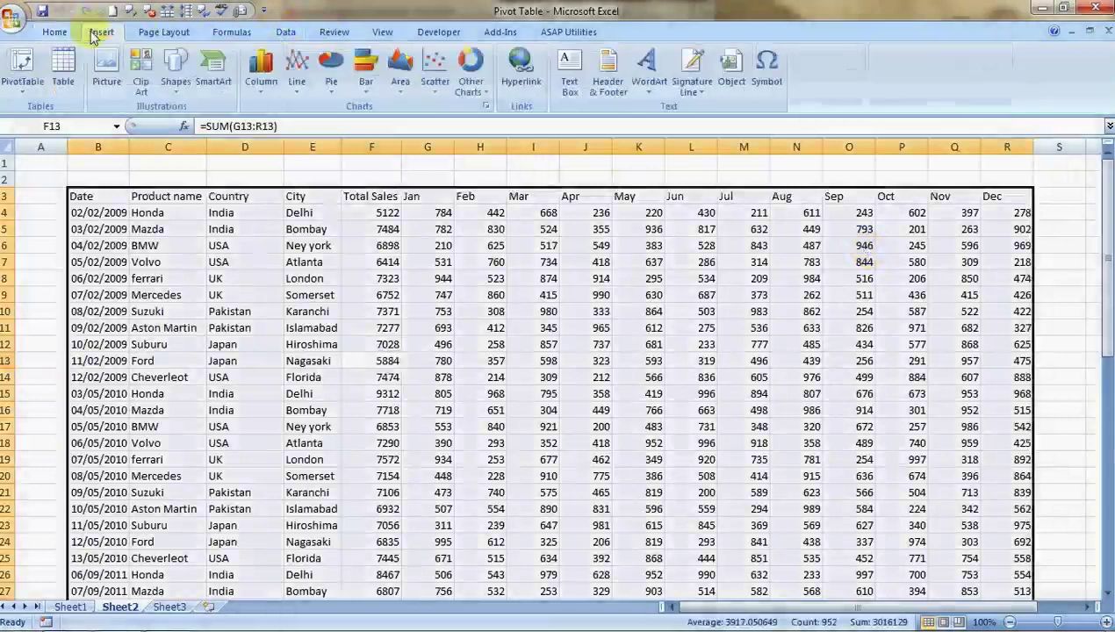
left_click(22, 81)
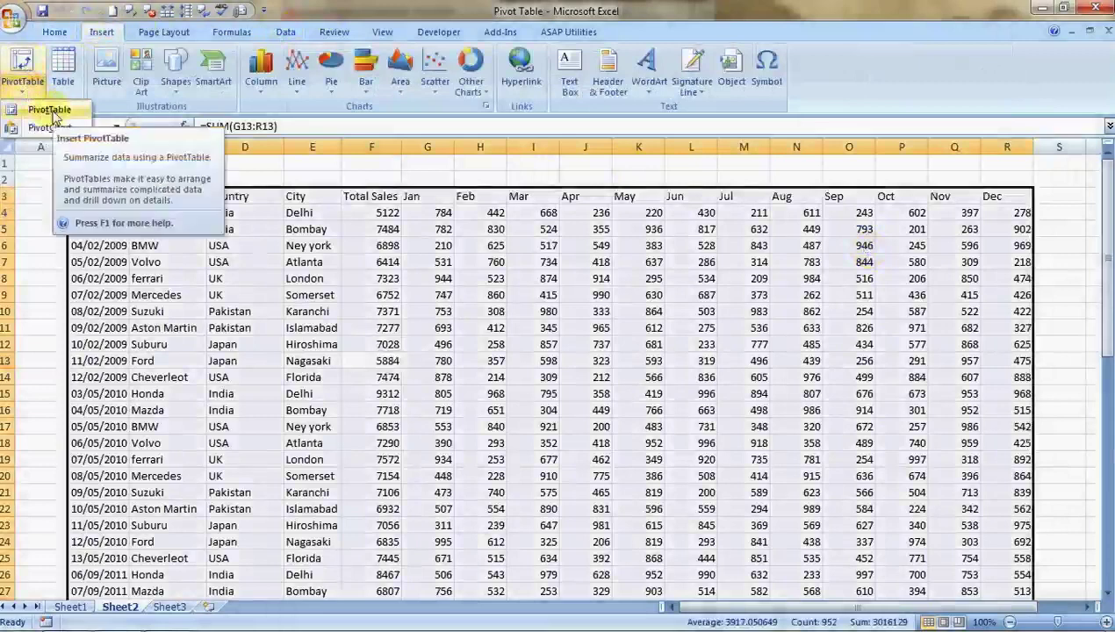
left_click(51, 113)
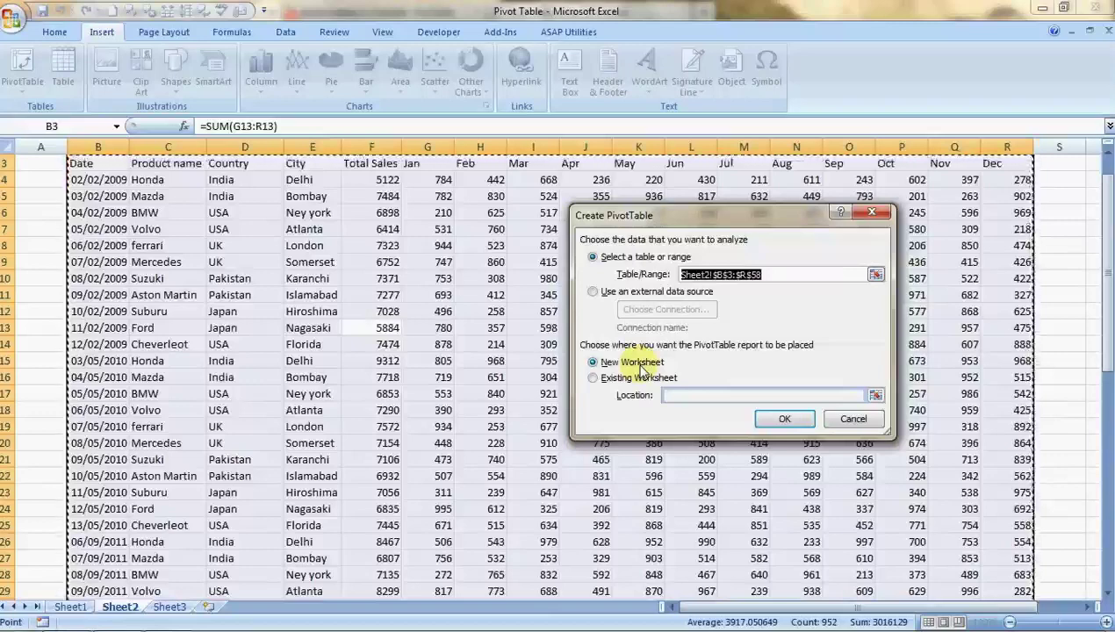
Step: Create the pivot table on new Sheet13 and add Country as a report filter left at (All)
left_click(785, 421)
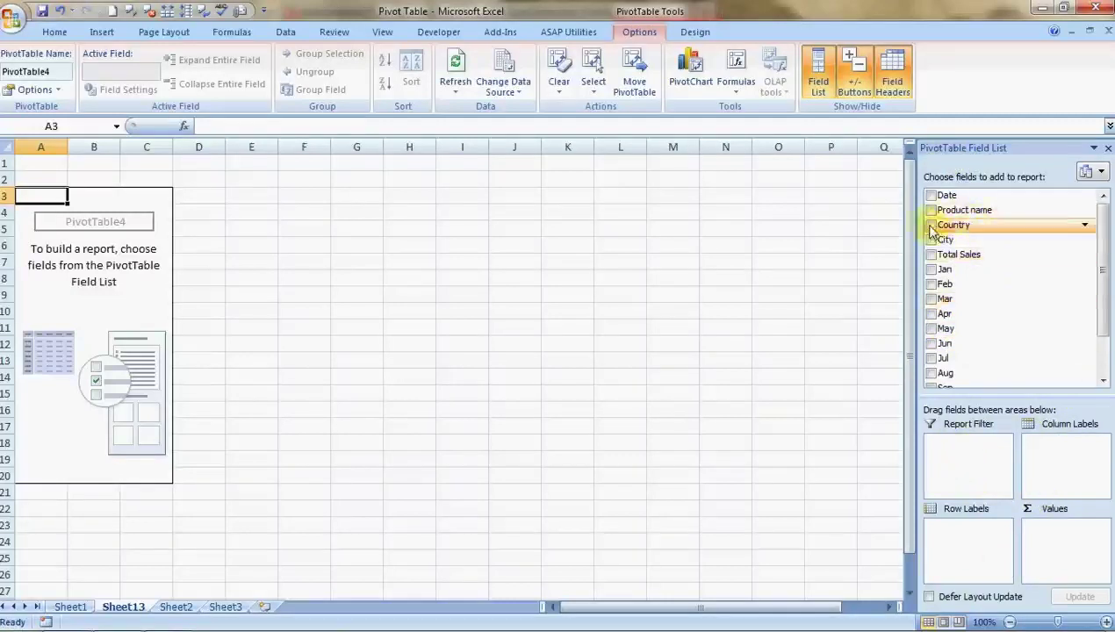
left_click_drag(932, 230, 948, 453)
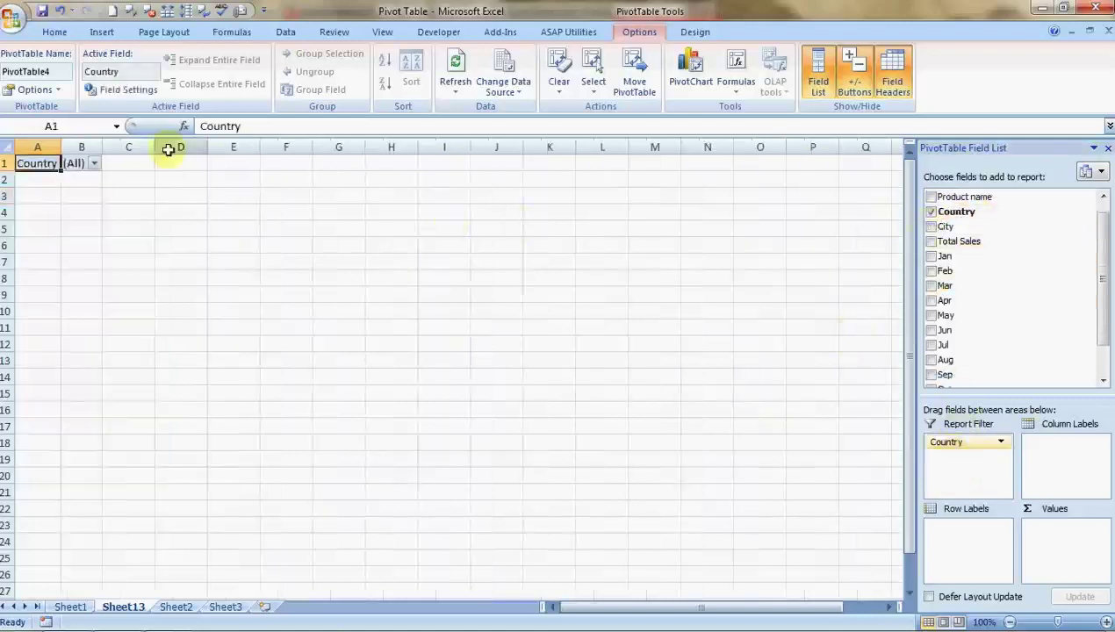
left_click(94, 164)
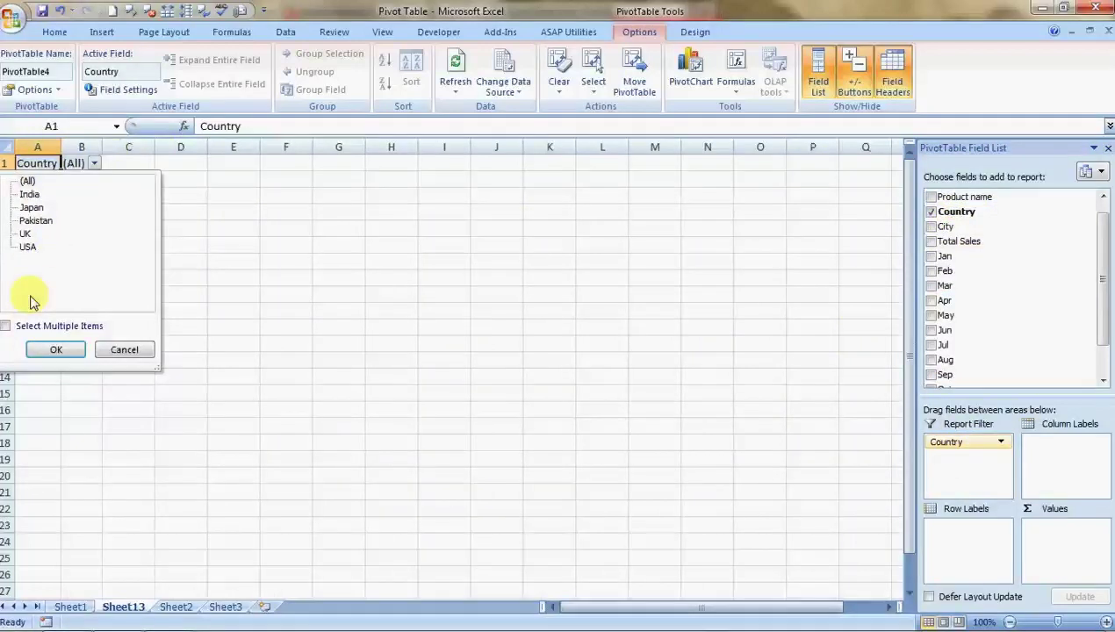
left_click(56, 350)
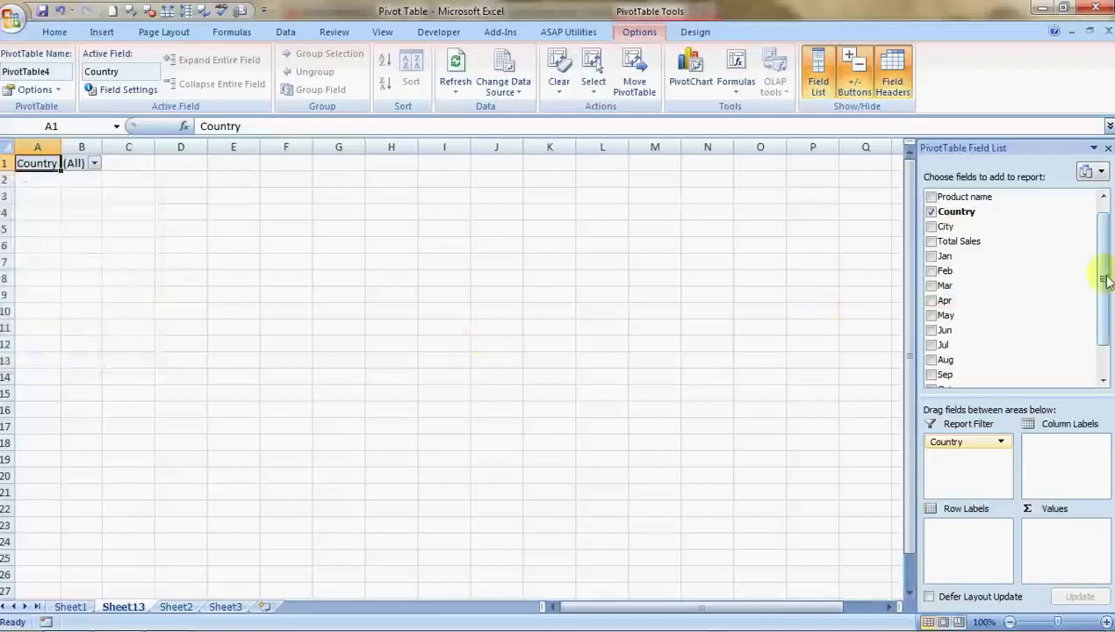
Step: Put Country in rows with Product name nested beneath, summing Total Sales to 393869
left_click_drag(1106, 280, 1097, 260)
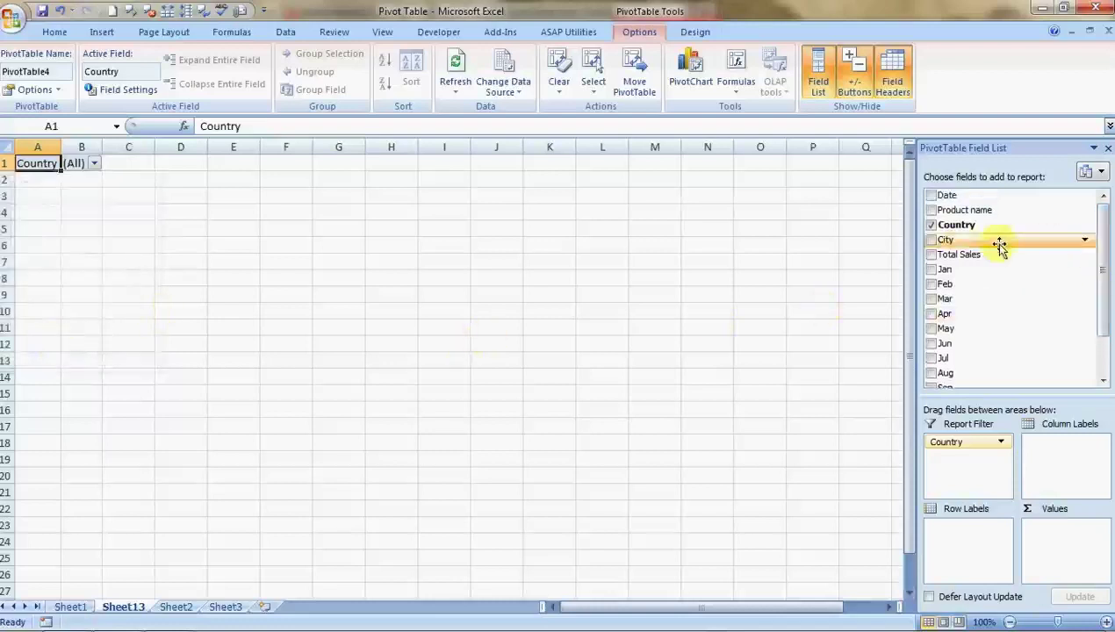
left_click_drag(946, 224, 965, 535)
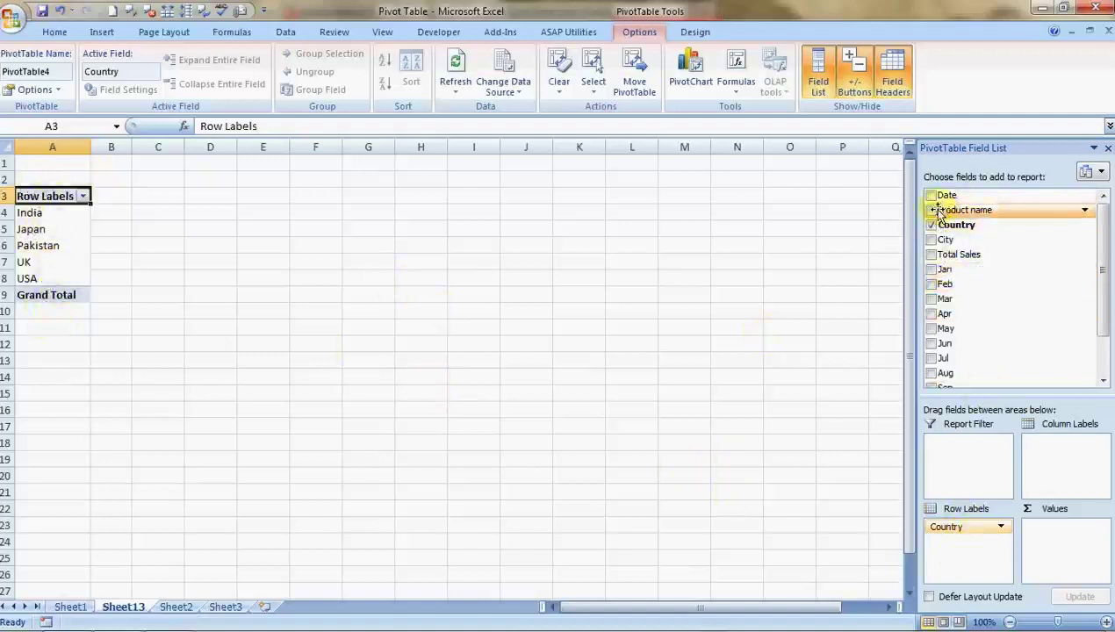
left_click_drag(938, 211, 958, 562)
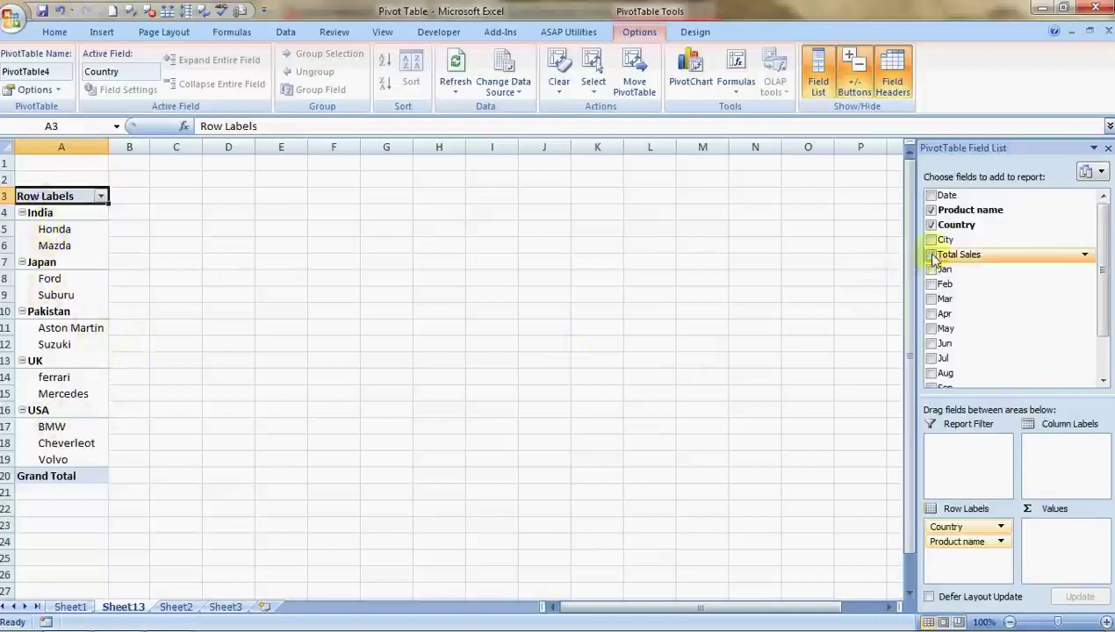
left_click_drag(934, 259, 1062, 527)
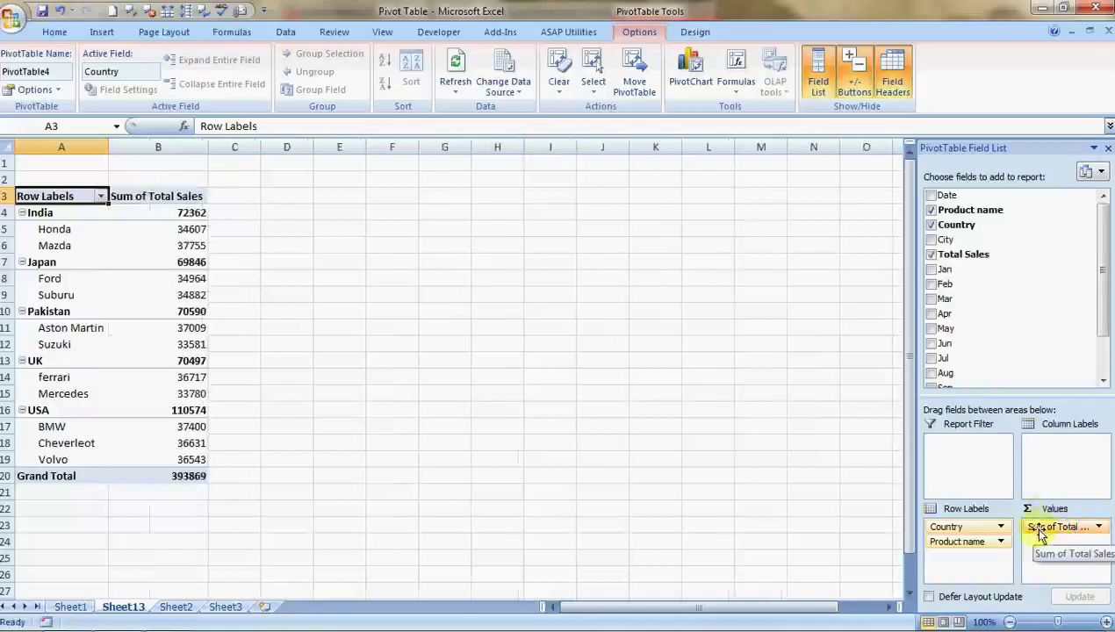
left_click(1037, 528)
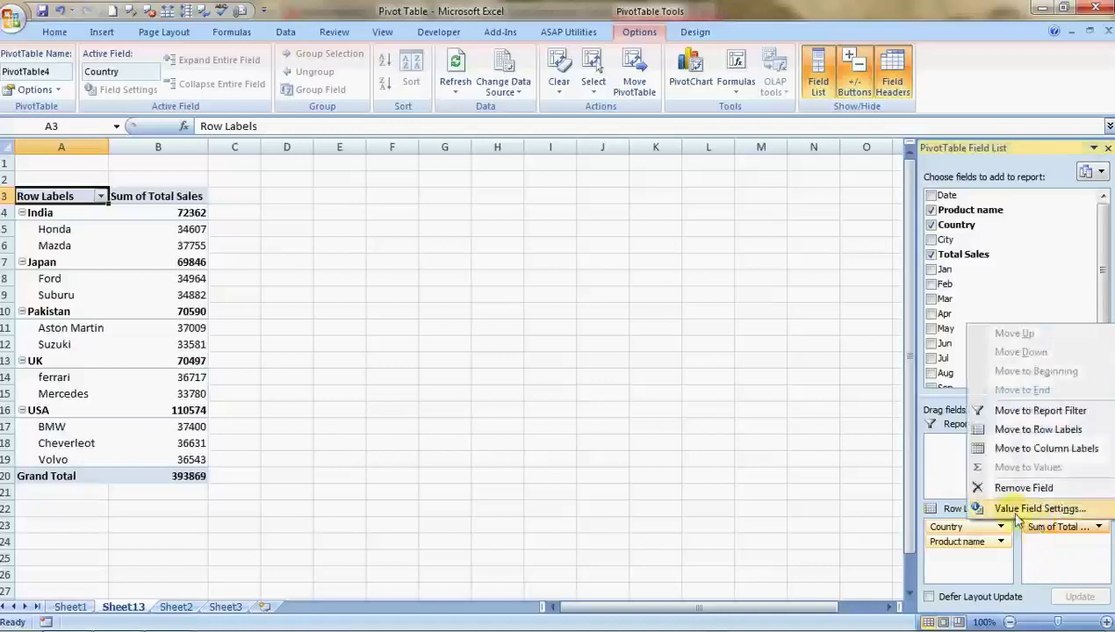
left_click(1017, 510)
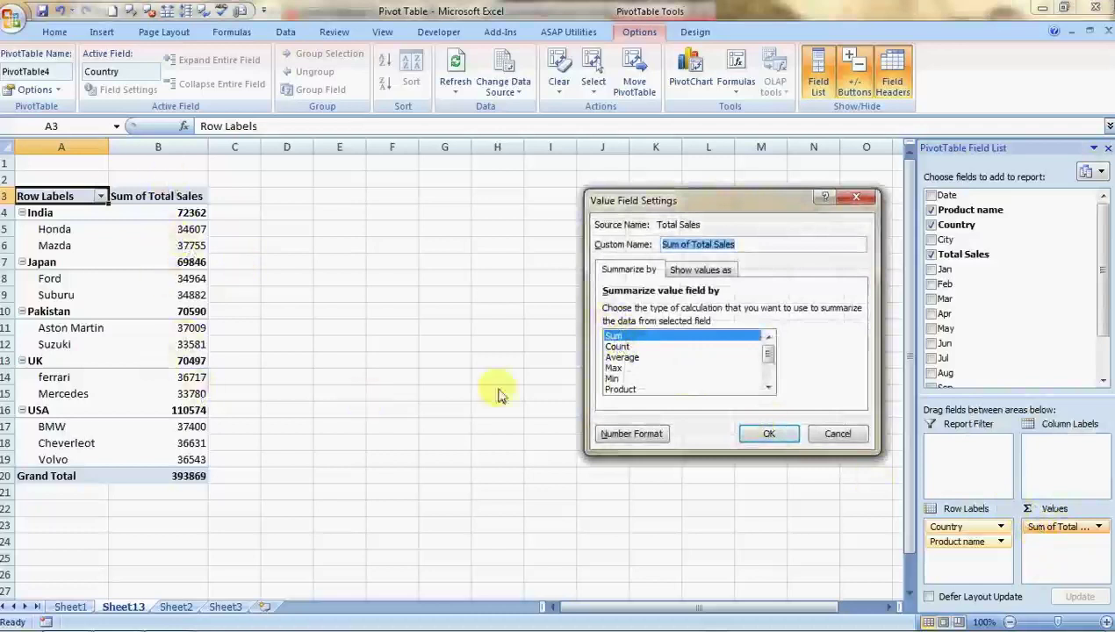
left_click(618, 346)
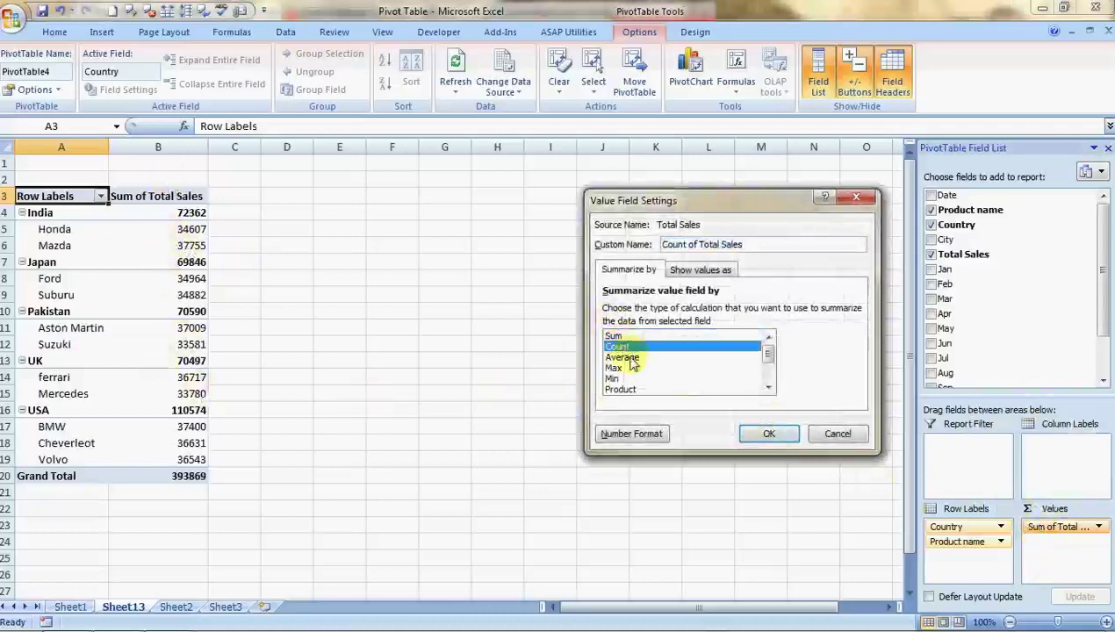
left_click(620, 358)
left_click(614, 368)
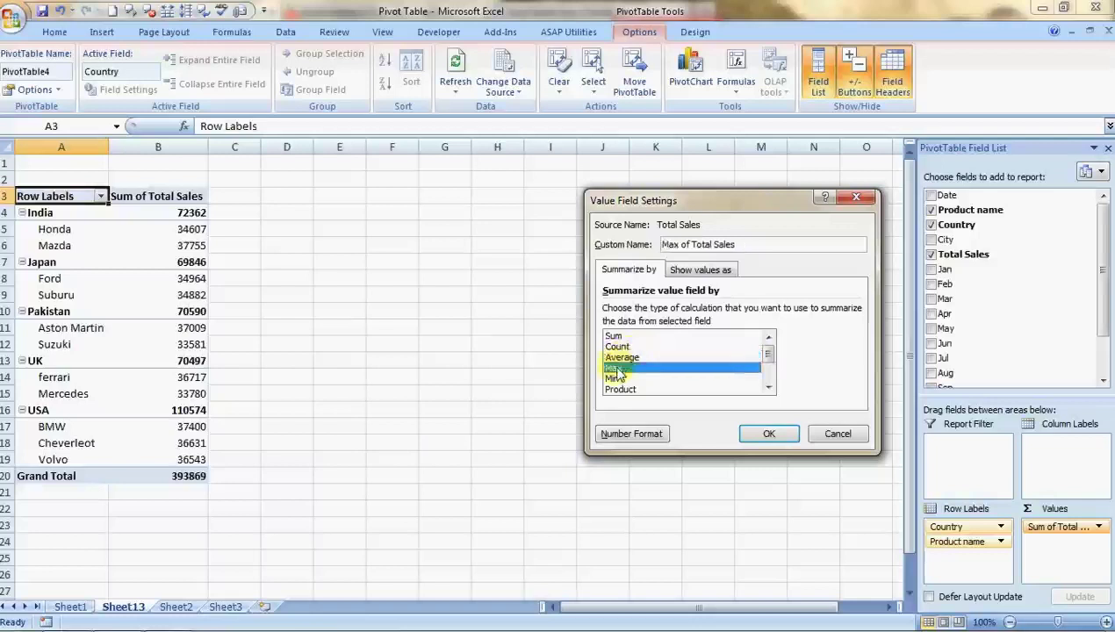
left_click(617, 378)
left_click(629, 389)
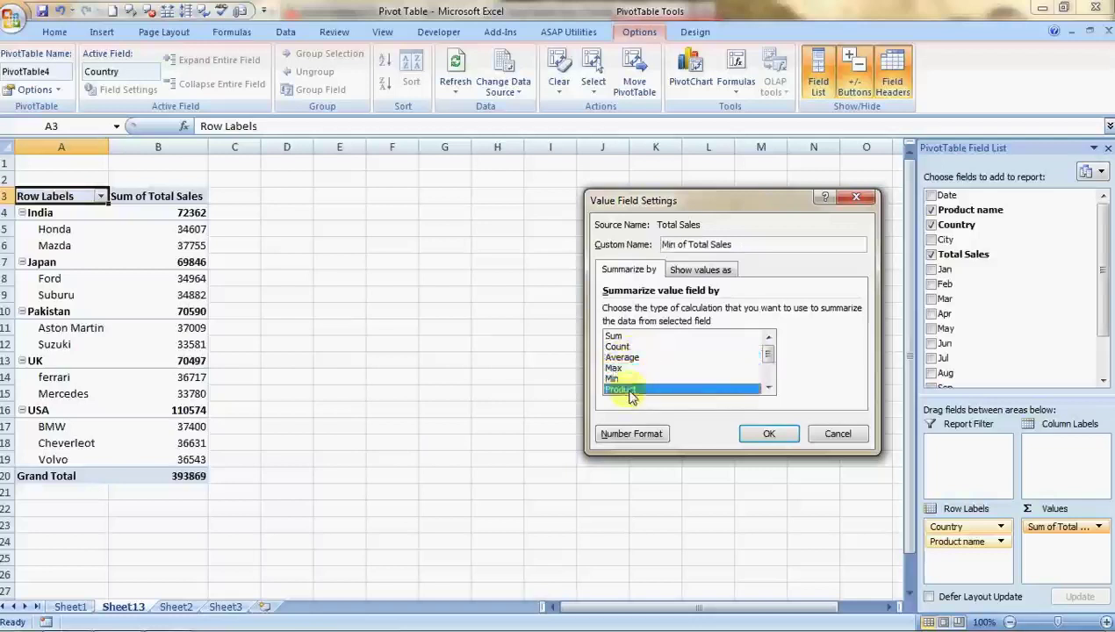
left_click(768, 387)
left_click(768, 388)
left_click(768, 387)
left_click(769, 387)
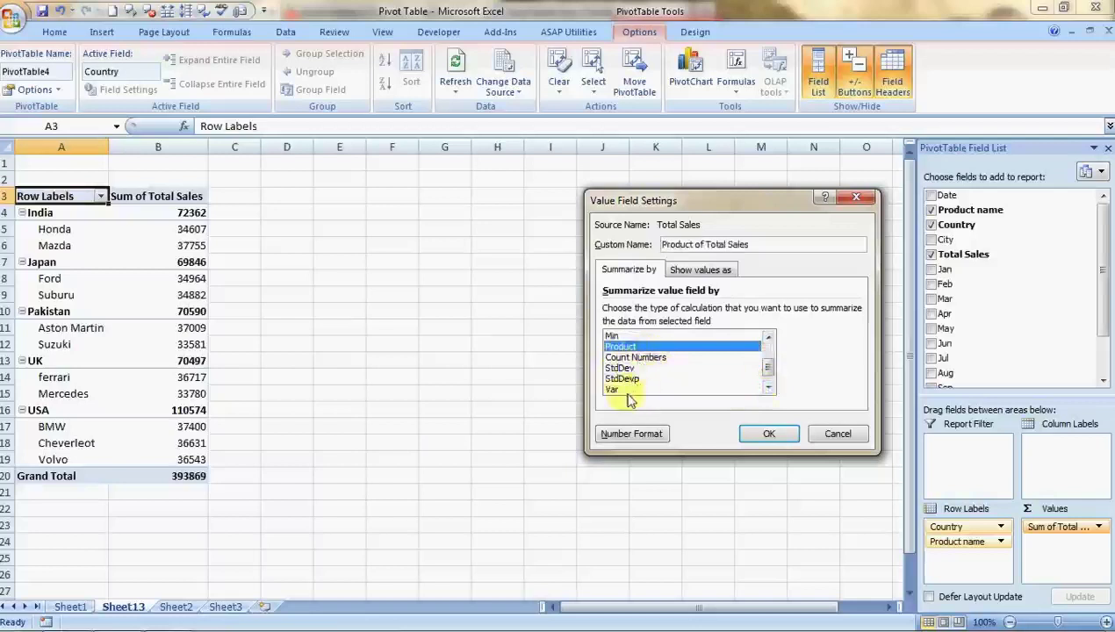
left_click(768, 387)
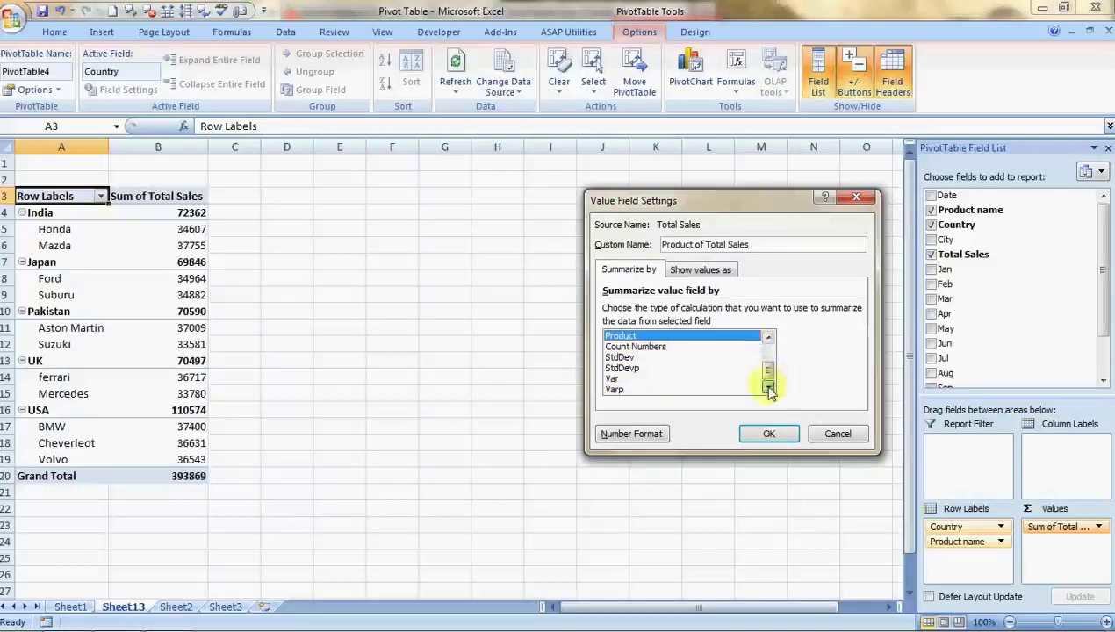
left_click(626, 433)
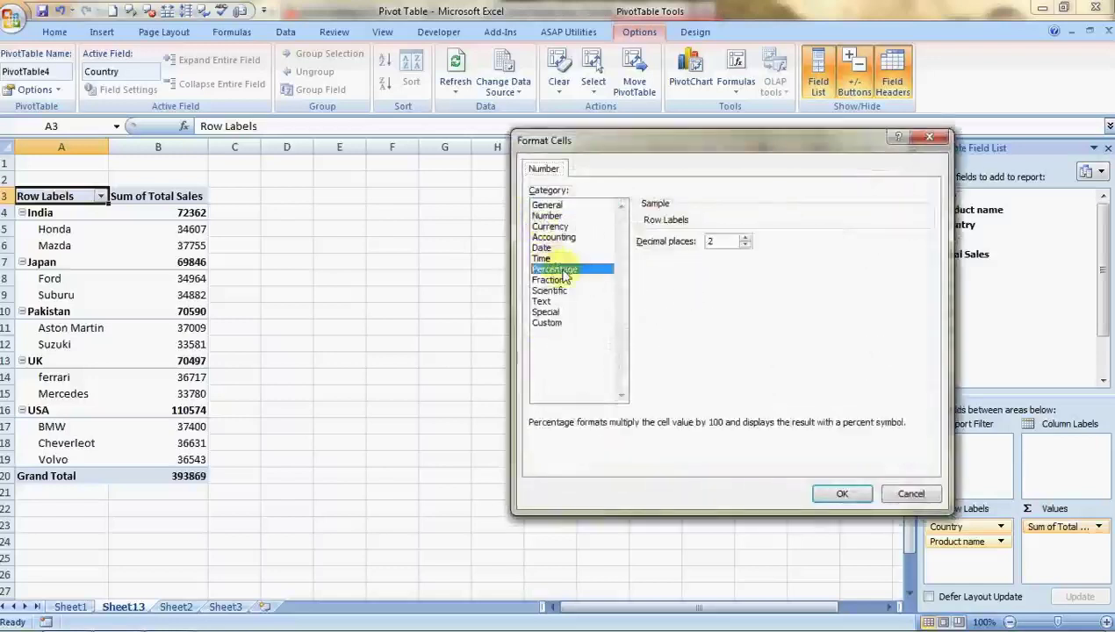
left_click(555, 205)
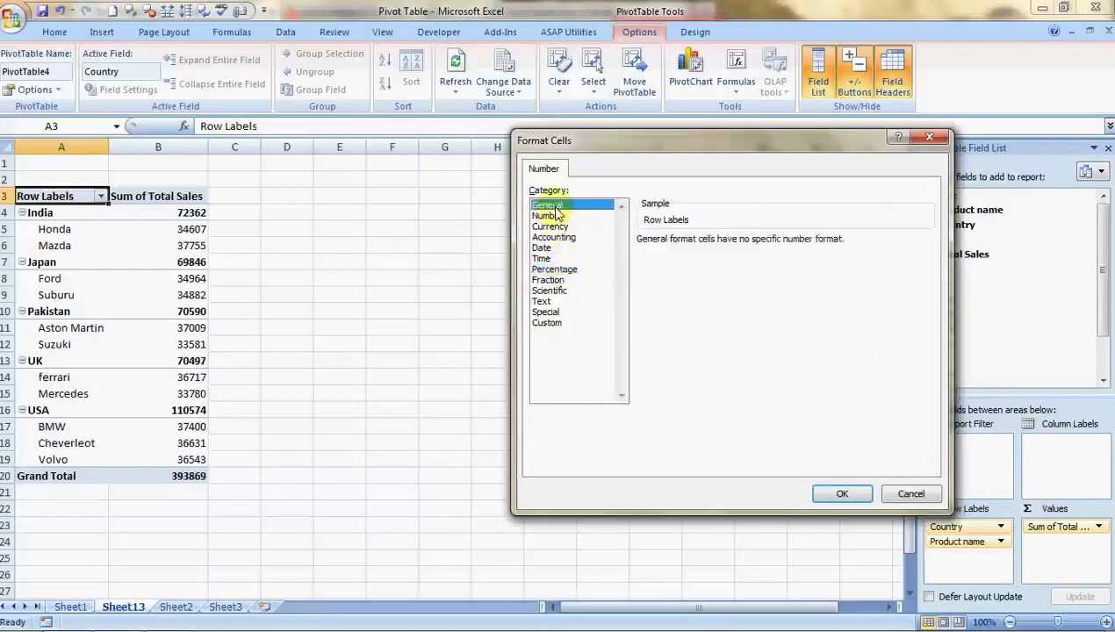
left_click(842, 493)
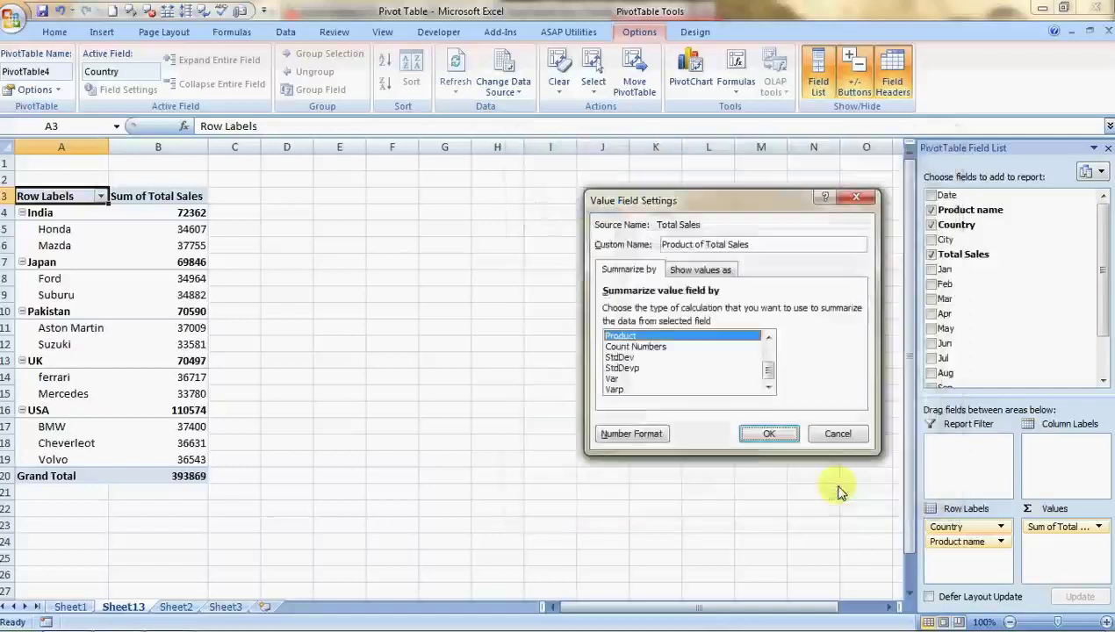
left_click(762, 439)
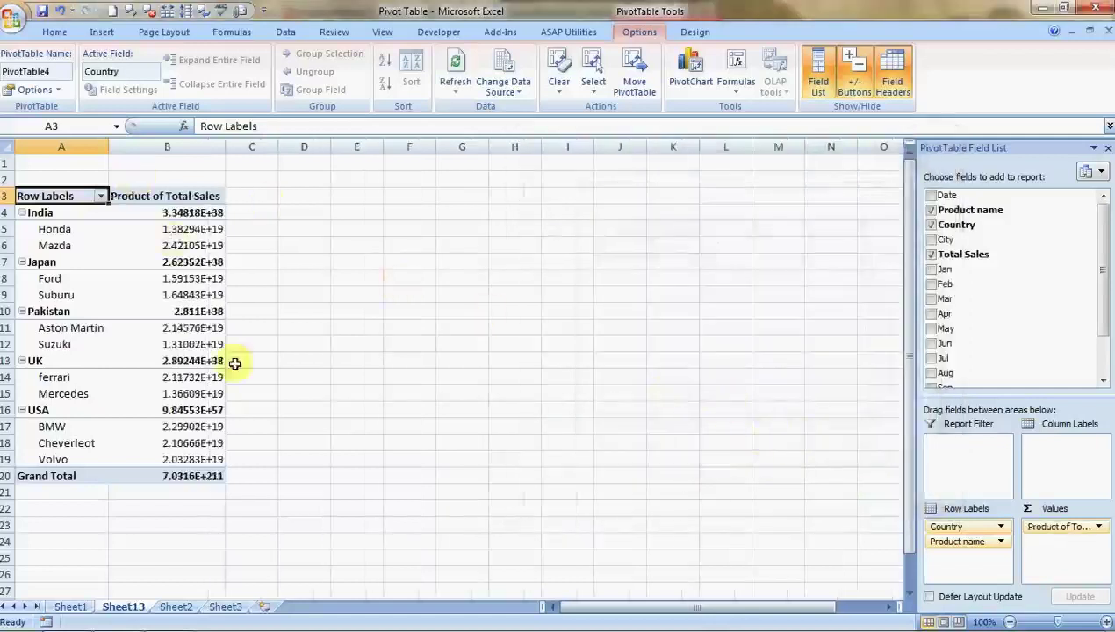
left_click(1042, 529)
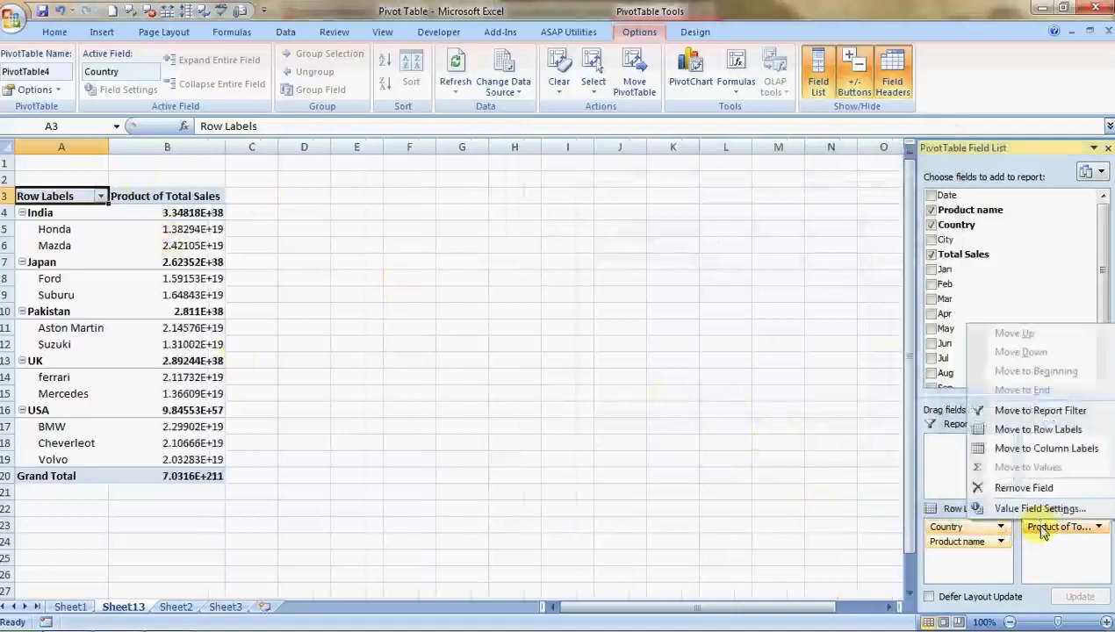
left_click(1016, 512)
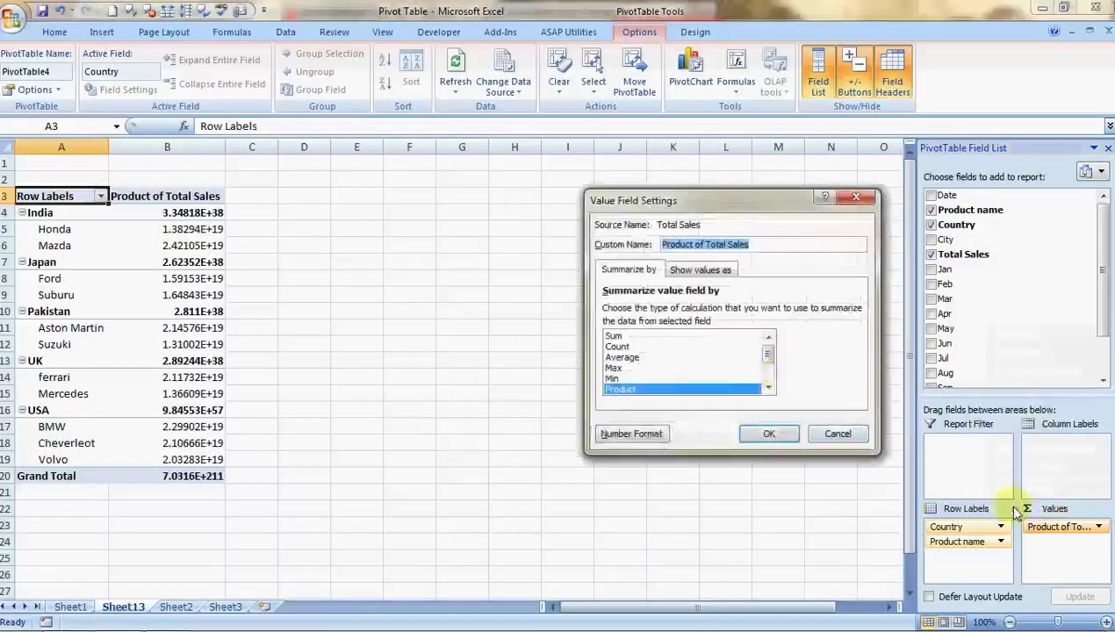
left_click(612, 337)
left_click(766, 433)
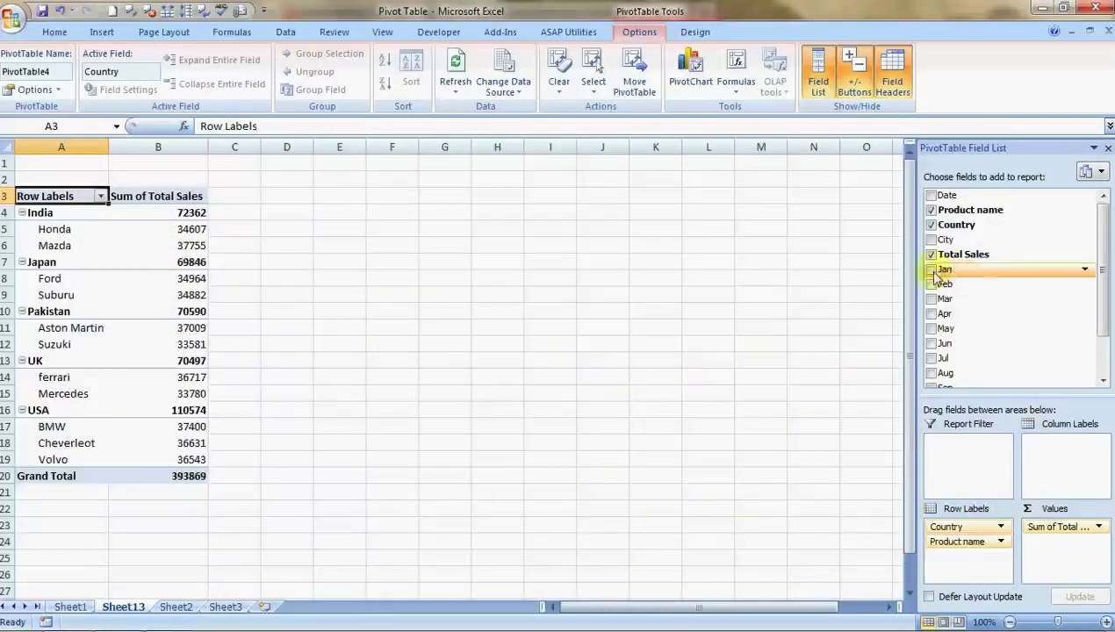
Step: Add Jan and Feb sums, move Product name to columns, then remove the Jan and Feb sums
left_click_drag(936, 277, 1058, 543)
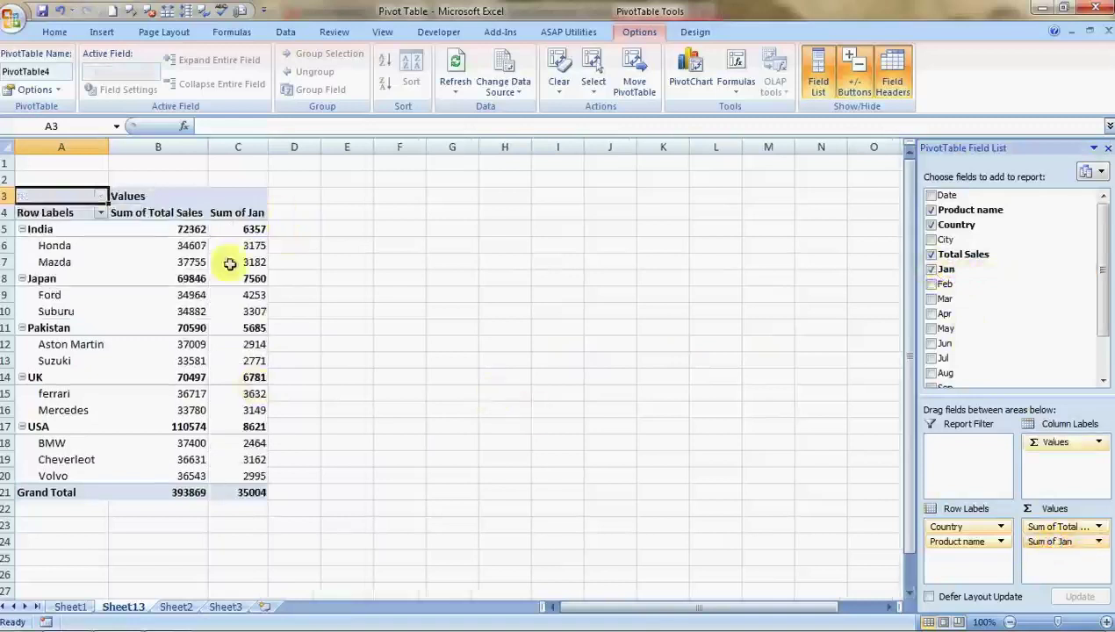
left_click_drag(946, 288, 1056, 575)
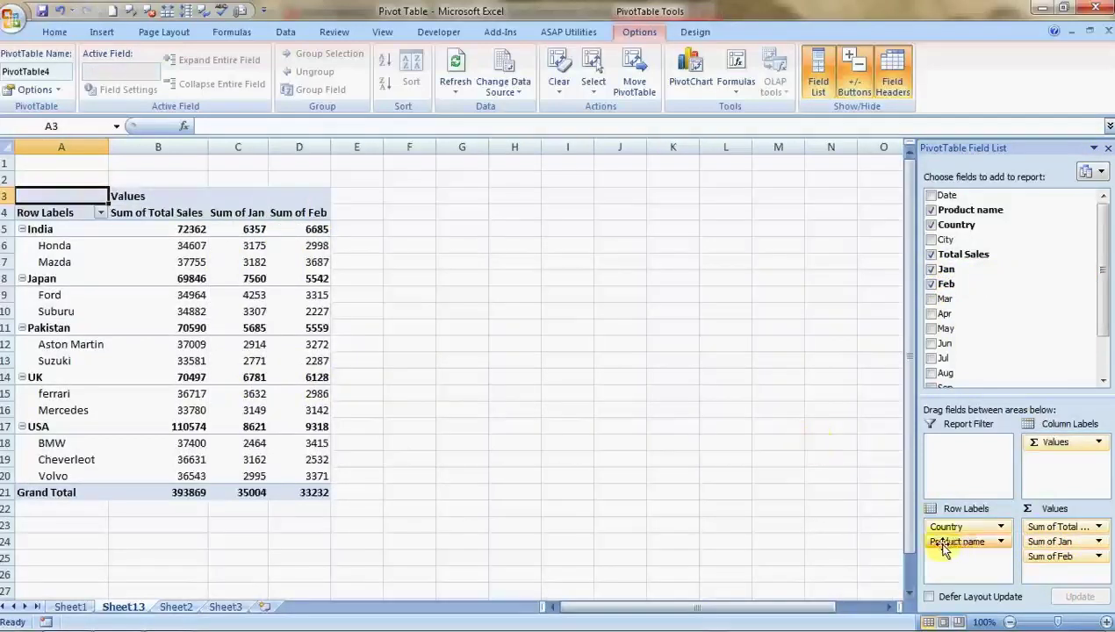
left_click_drag(944, 548, 1047, 479)
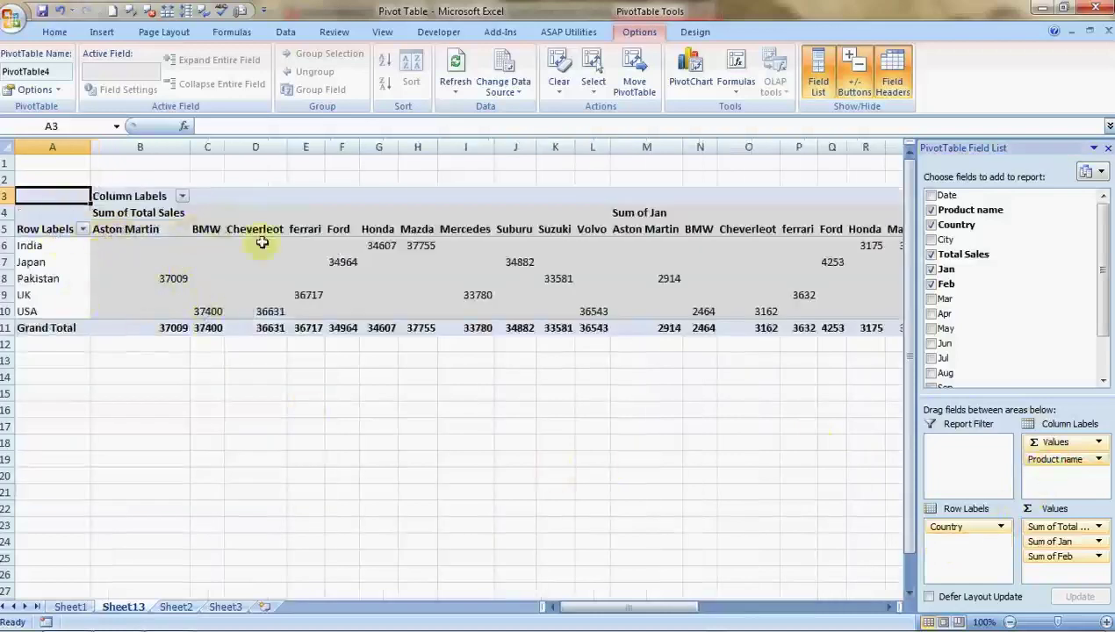
left_click(931, 284)
left_click(931, 269)
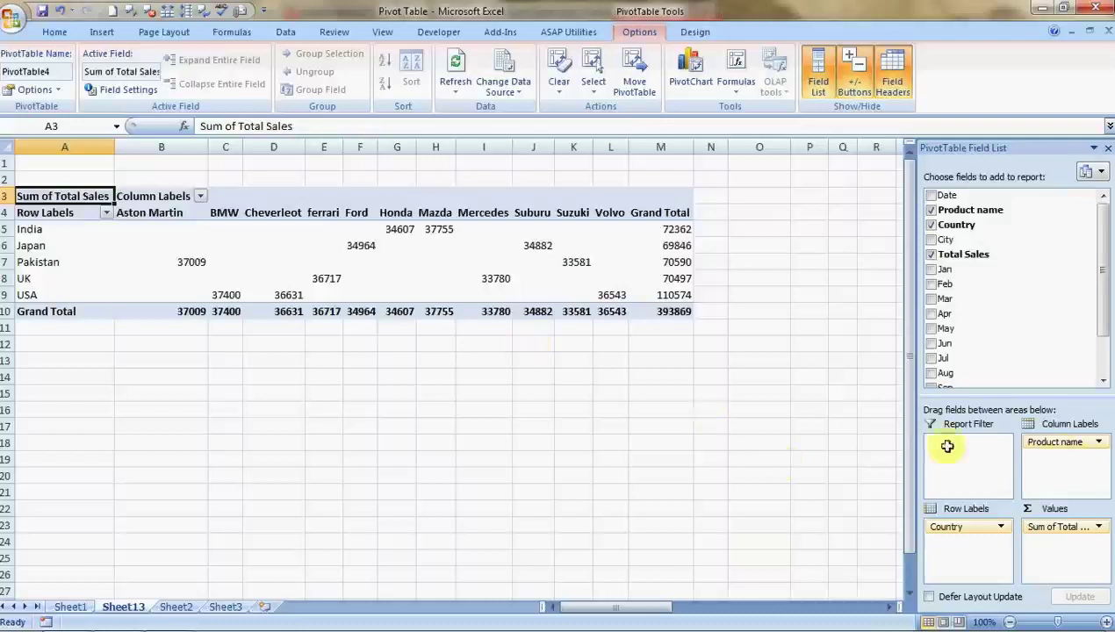
Step: Move Product name back under Country in the rows and add City as a third nested level
left_click_drag(1045, 448, 957, 560)
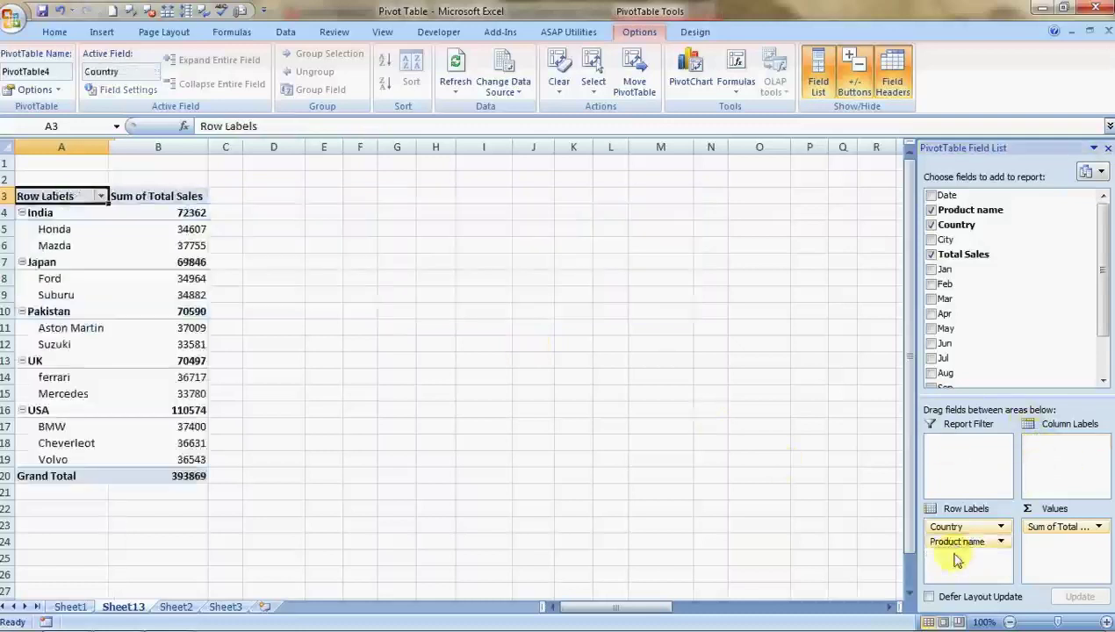
left_click(931, 239)
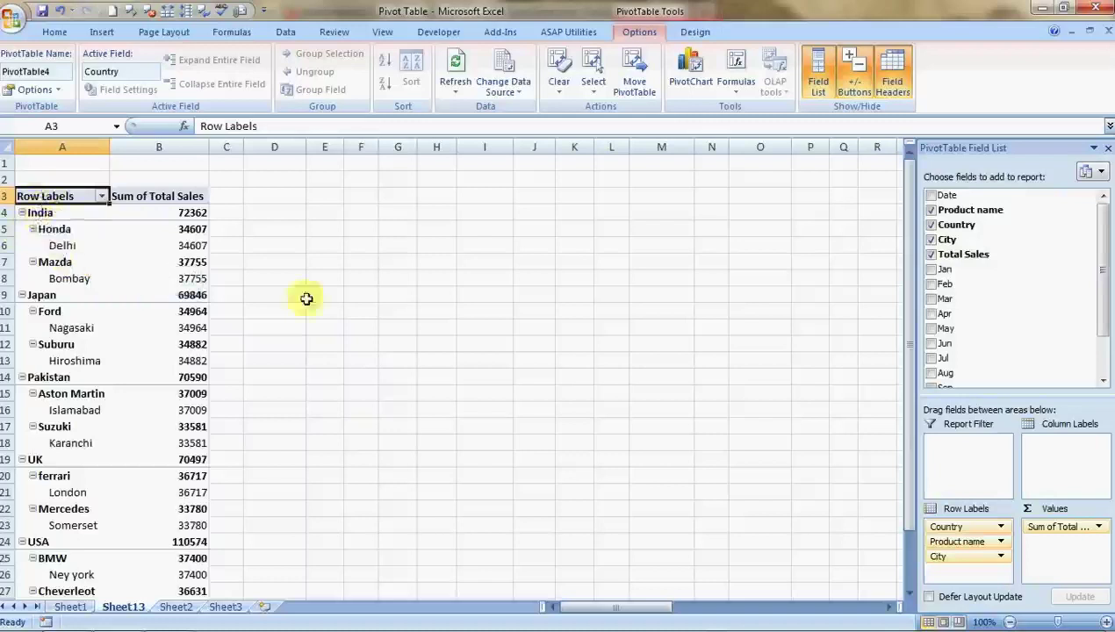
mouse_move(132, 261)
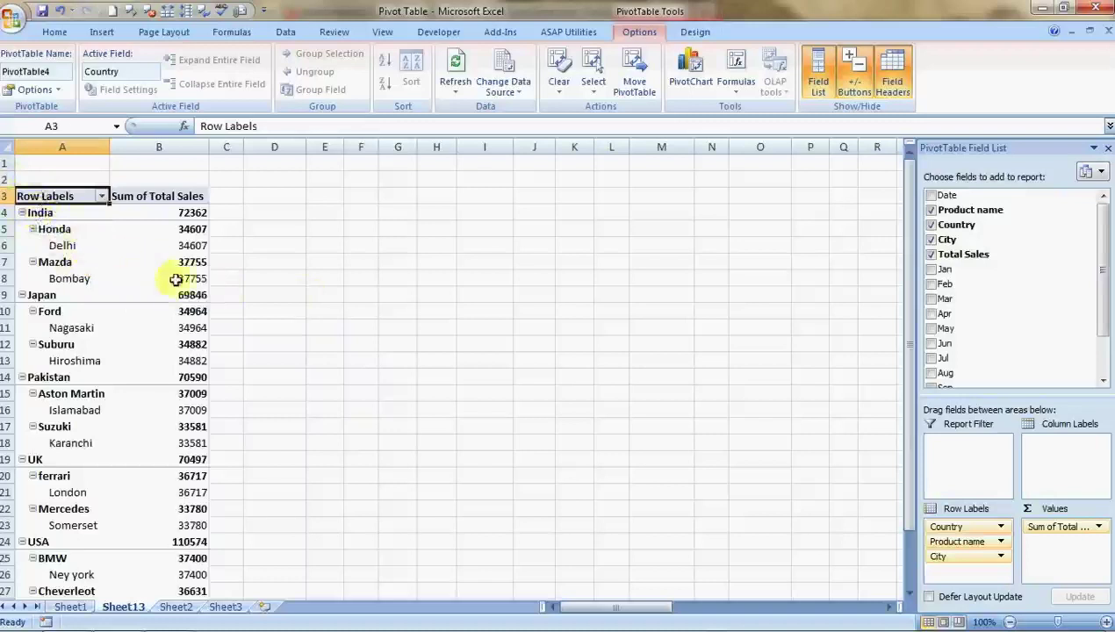
mouse_move(176, 279)
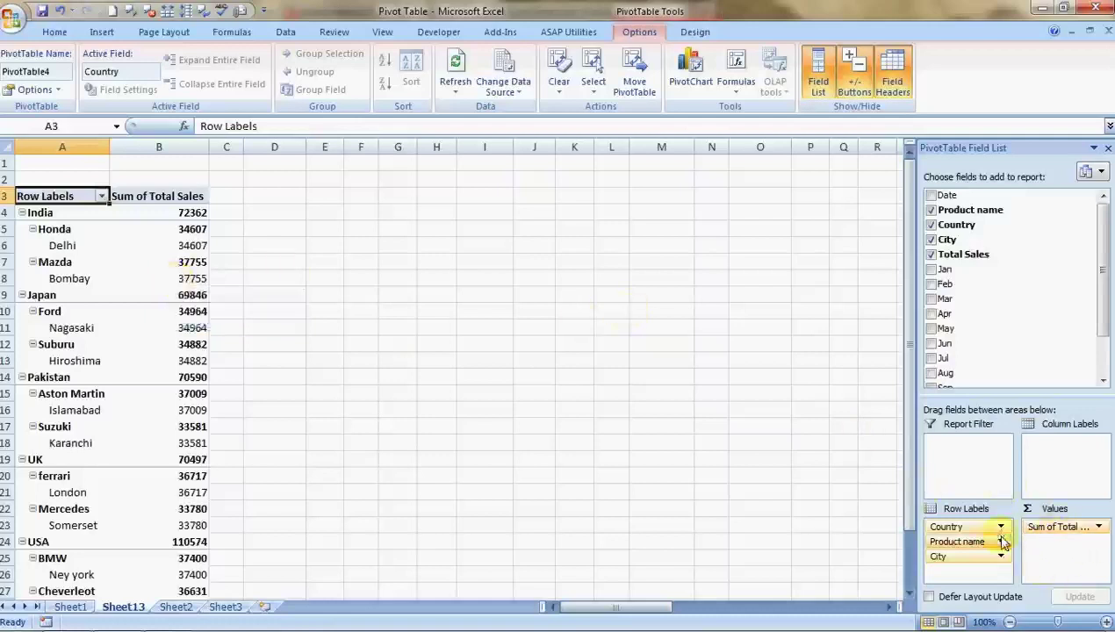
Step: Remove City from the row fields and make Country the pivot's report filter
left_click(959, 560)
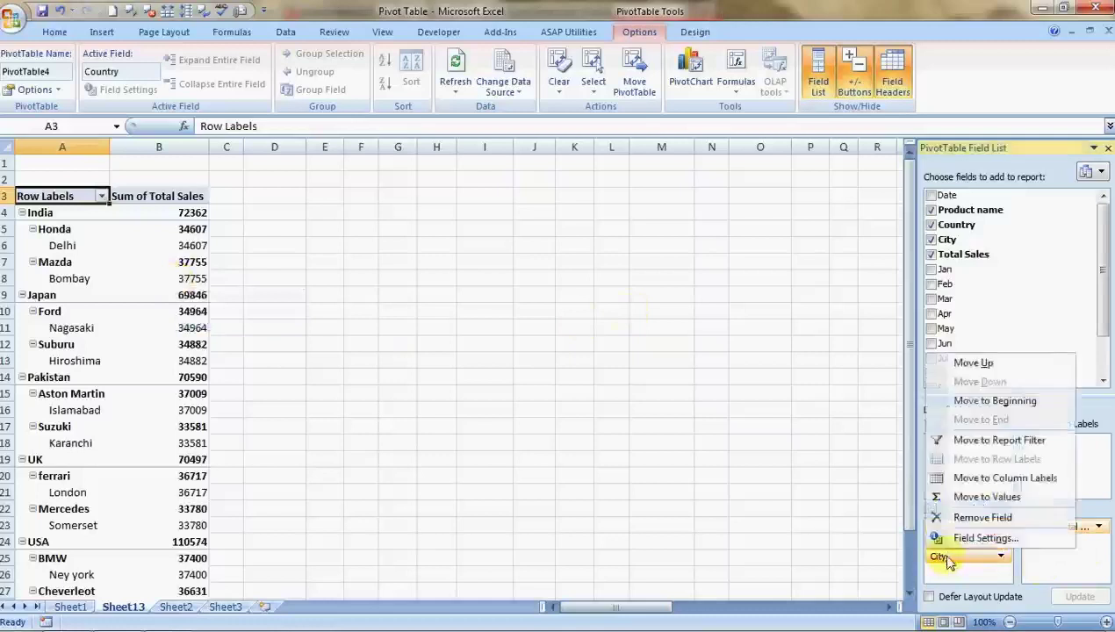
left_click(980, 518)
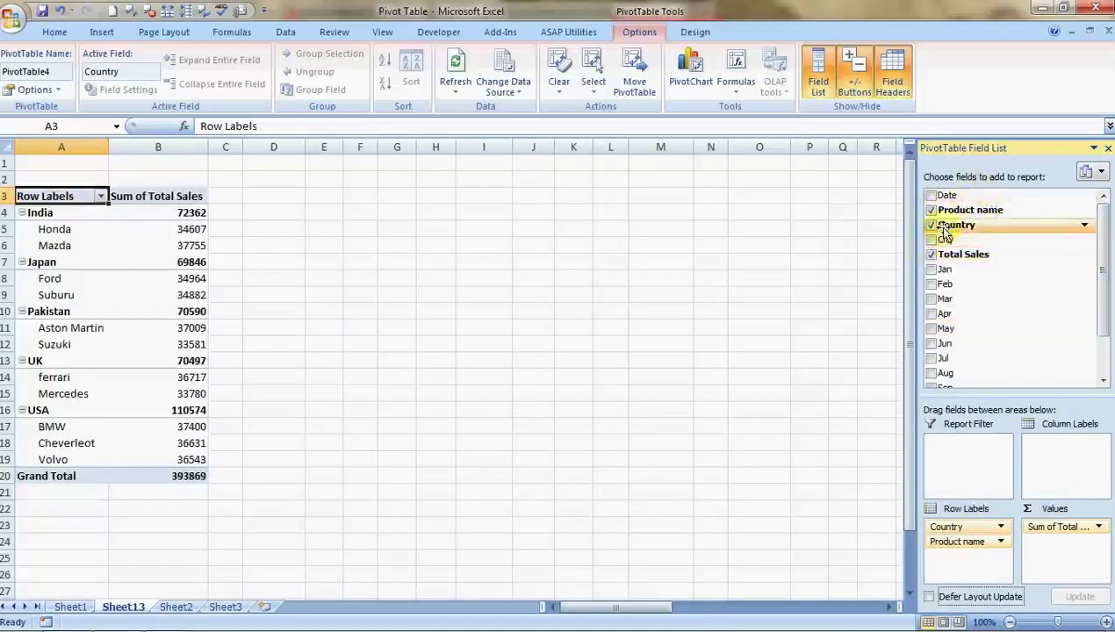
left_click_drag(944, 229, 948, 444)
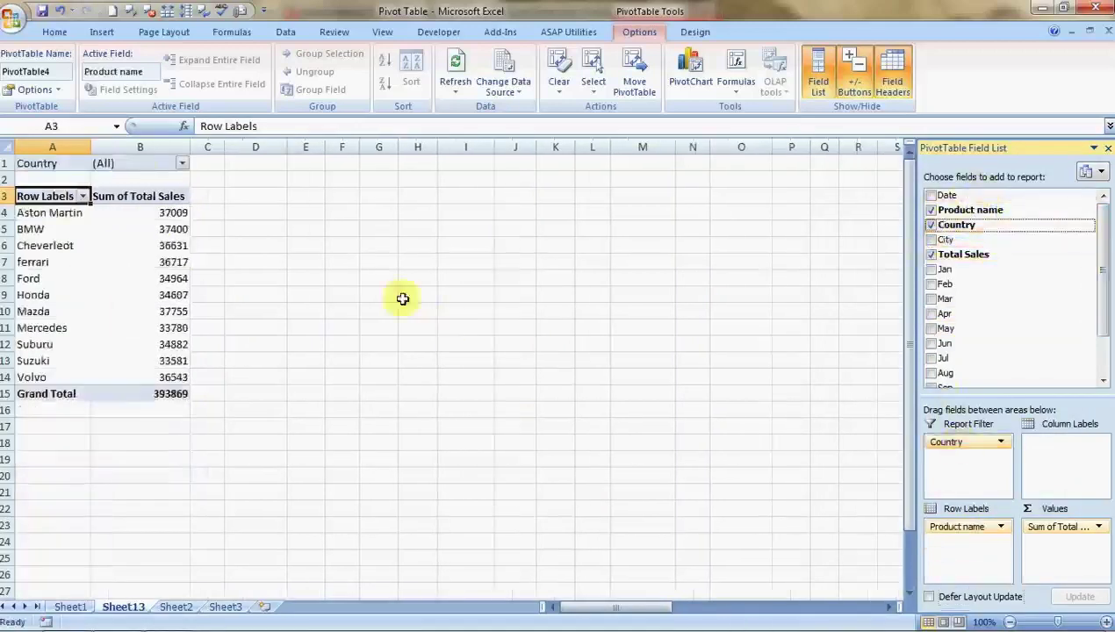
left_click(182, 163)
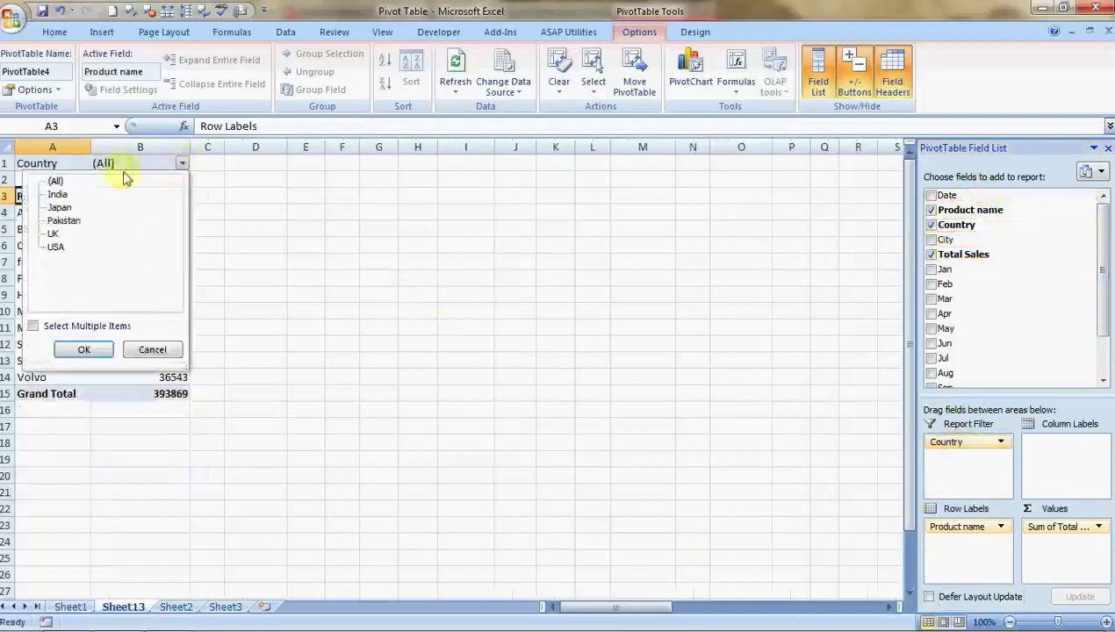
Step: Filter the pivot table to show only USA products
left_click(59, 195)
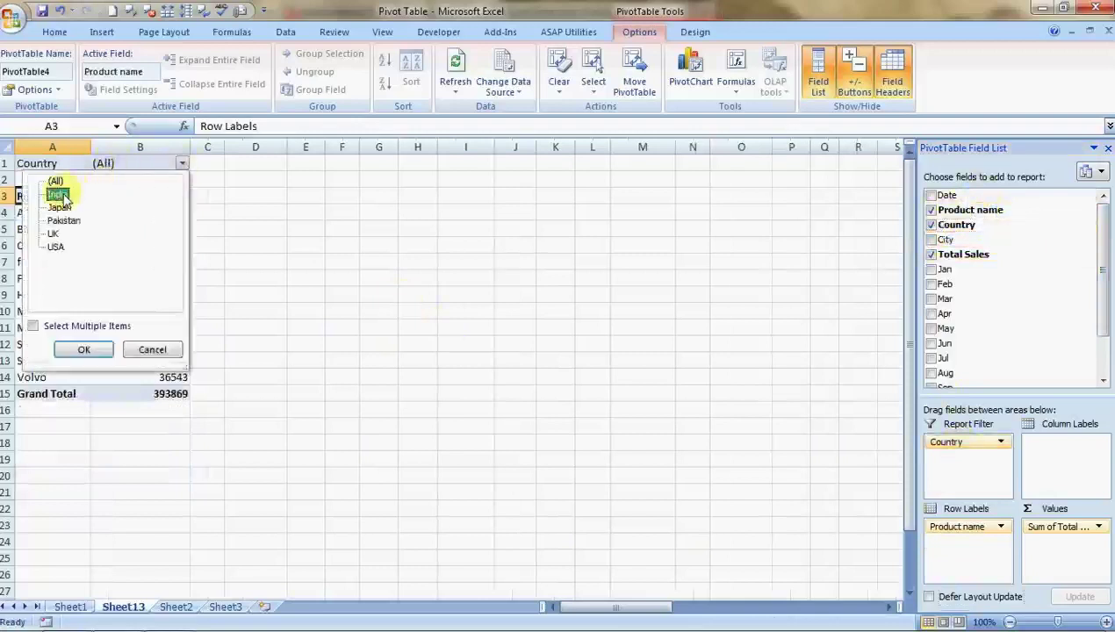
left_click(56, 248)
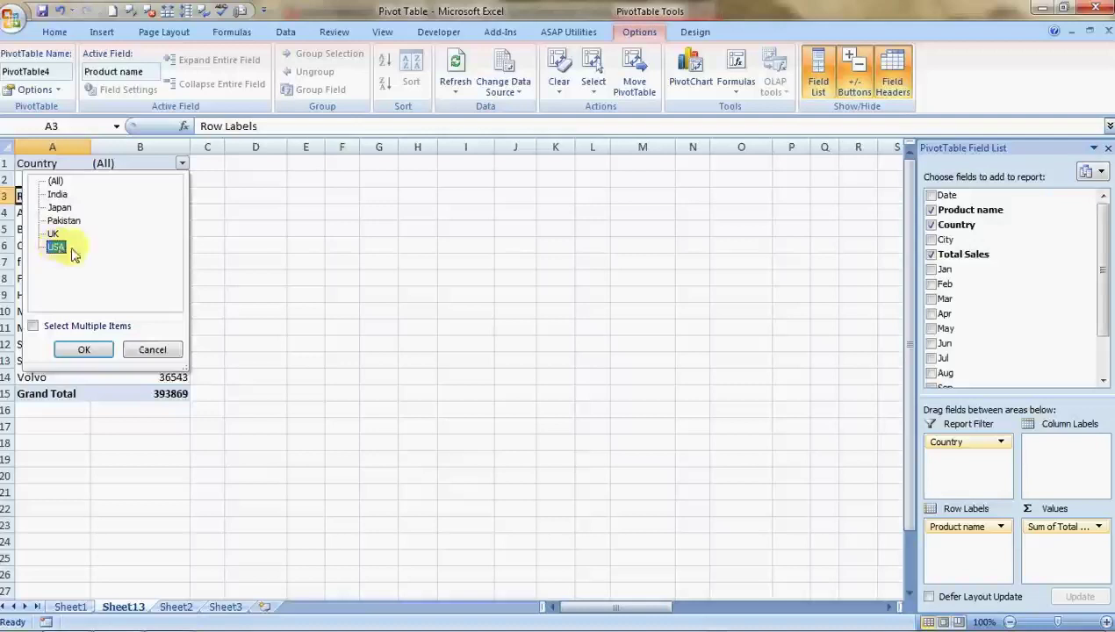
left_click(77, 349)
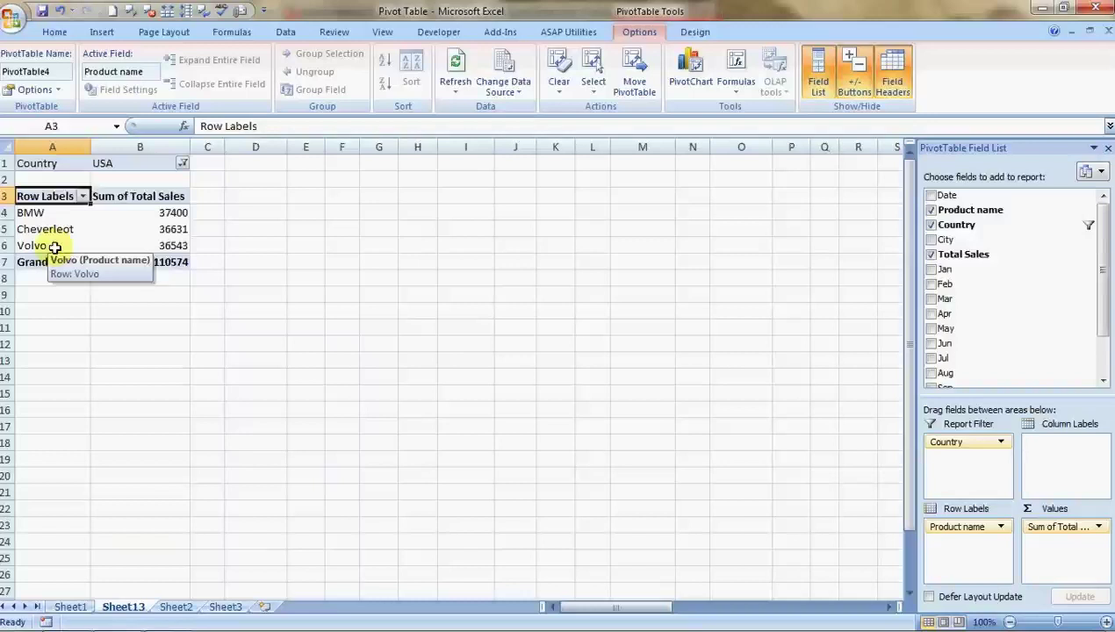
Step: Allow multiple countries and add UK, so the filter covers UK and USA (total 181071)
left_click(182, 163)
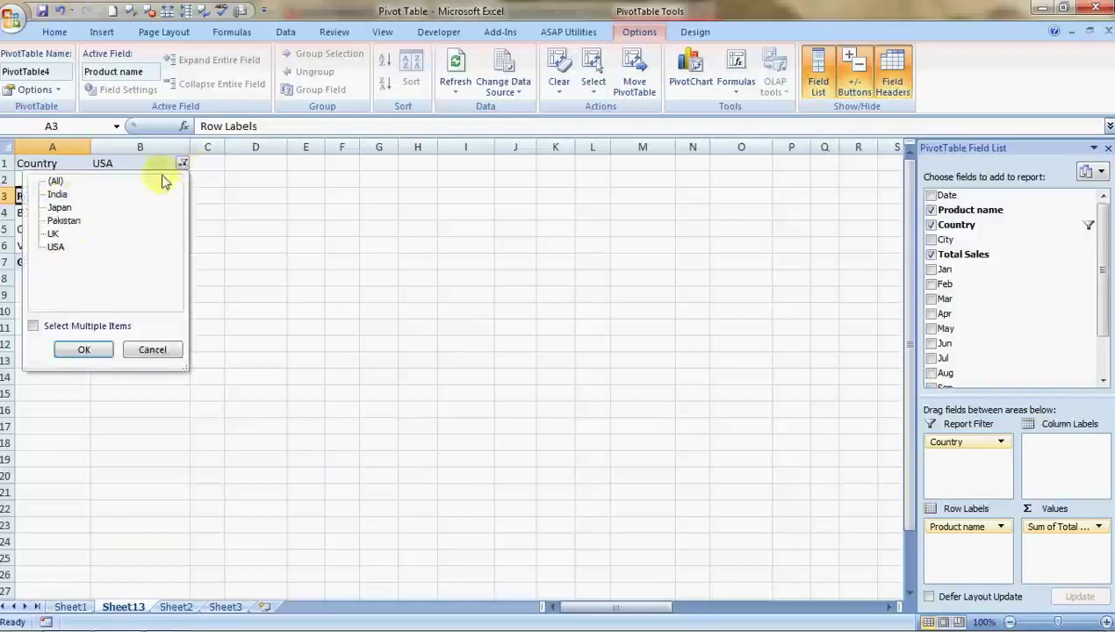
left_click(32, 327)
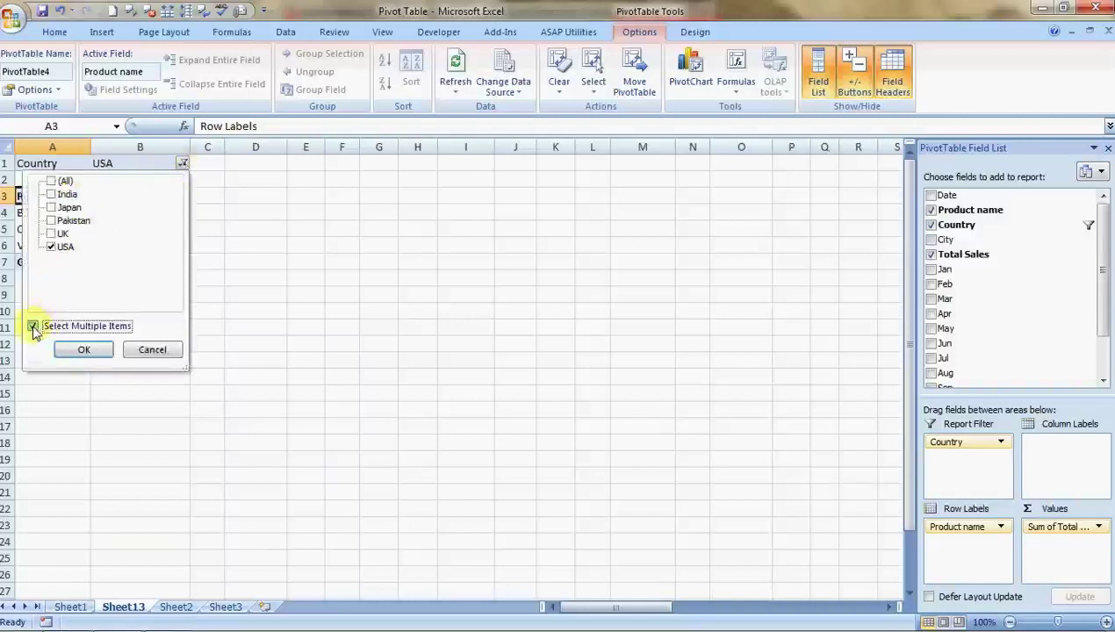
left_click(51, 234)
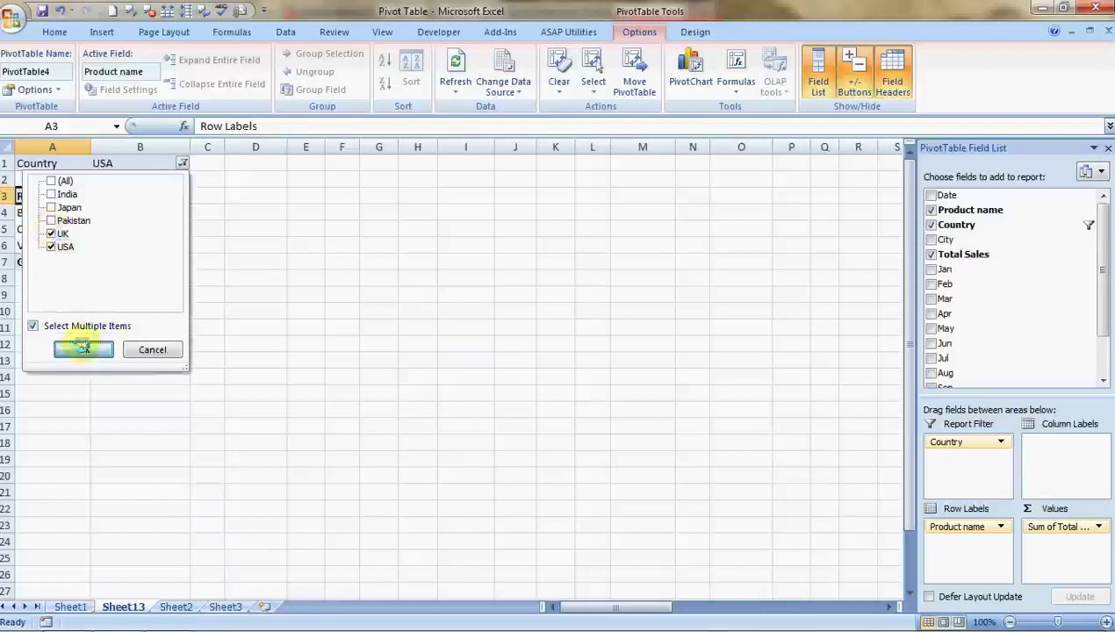
left_click(83, 350)
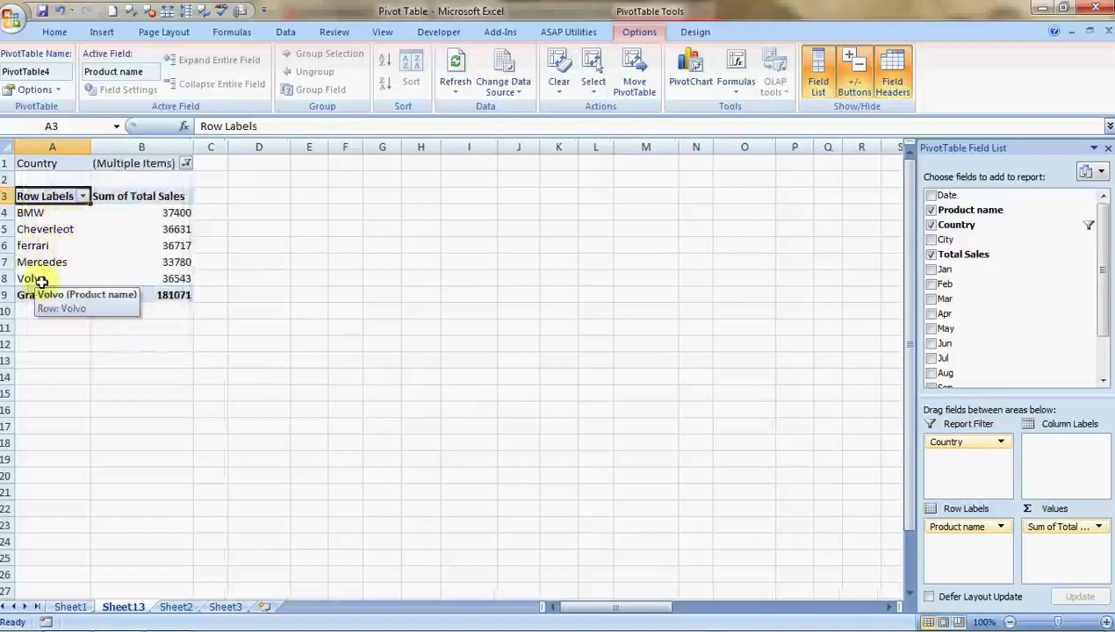
Step: Turn on 'Refresh data when opening the file' in the PivotTable Options Data settings
left_click(178, 356)
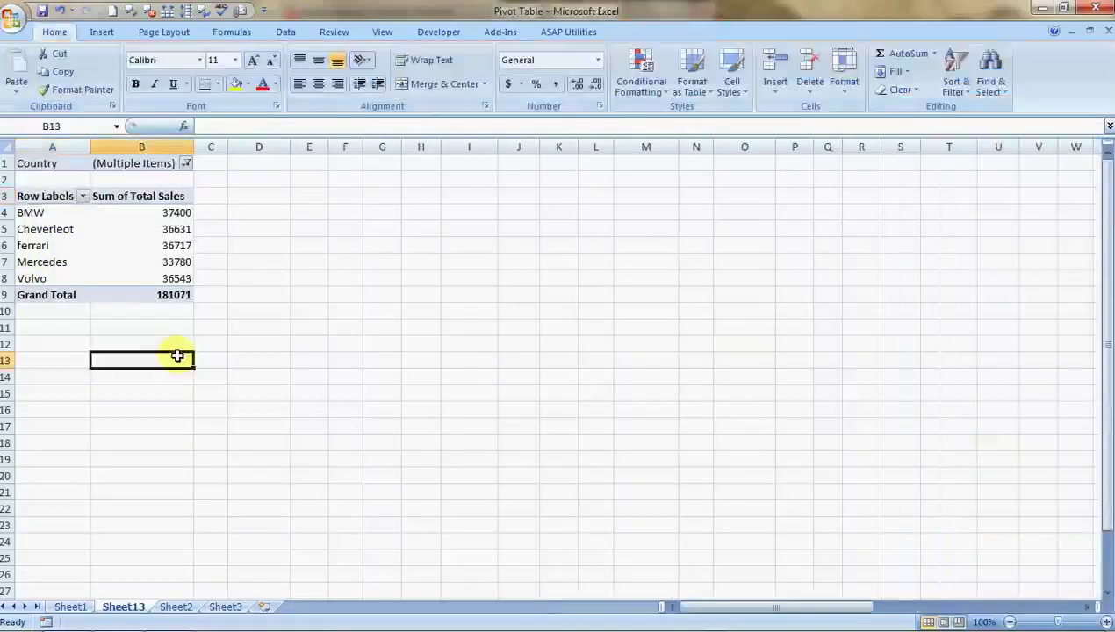
left_click(150, 253)
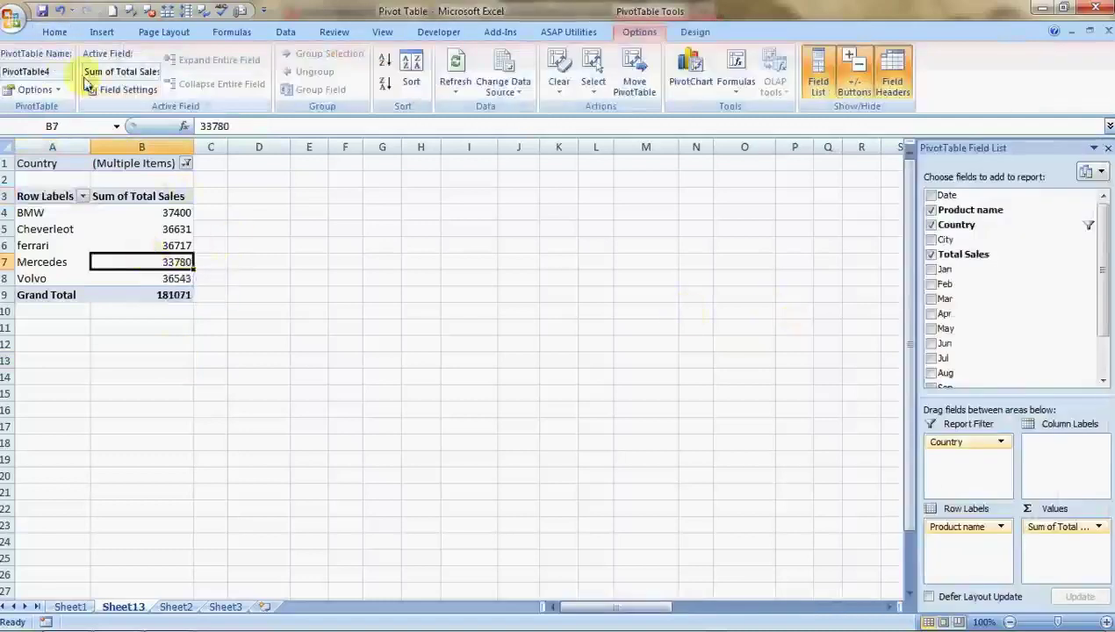
left_click(58, 90)
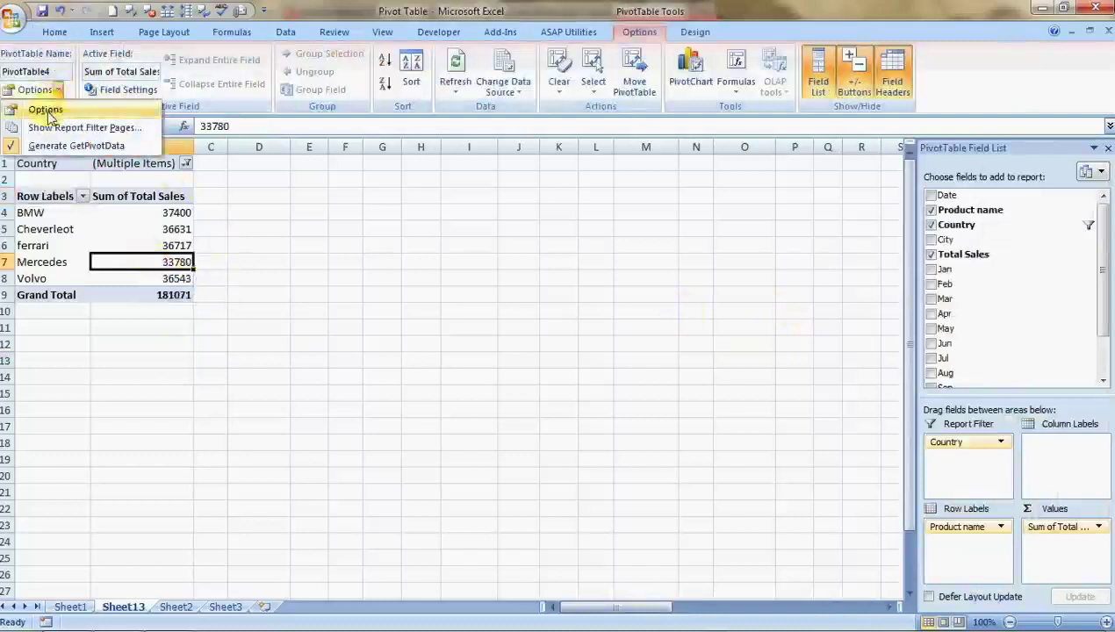
left_click(46, 110)
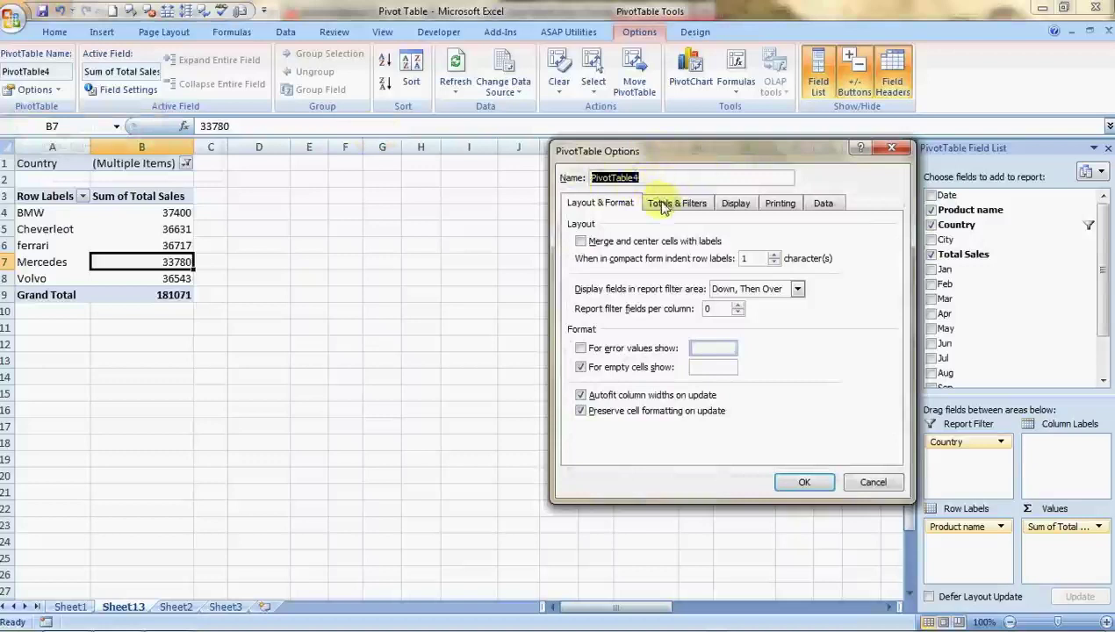
left_click(664, 205)
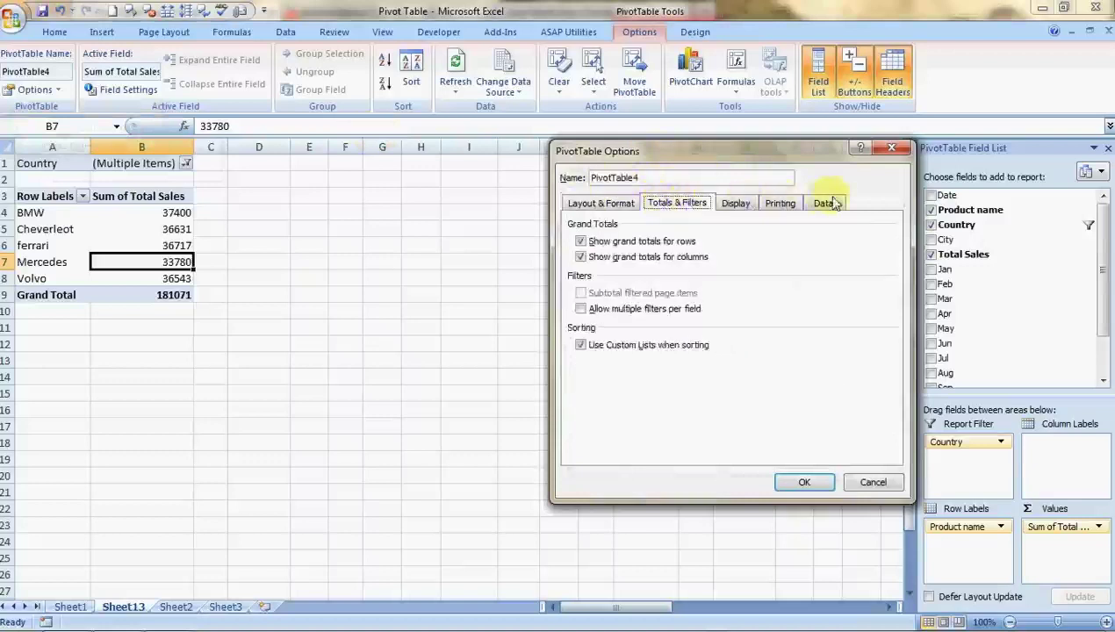
left_click(737, 204)
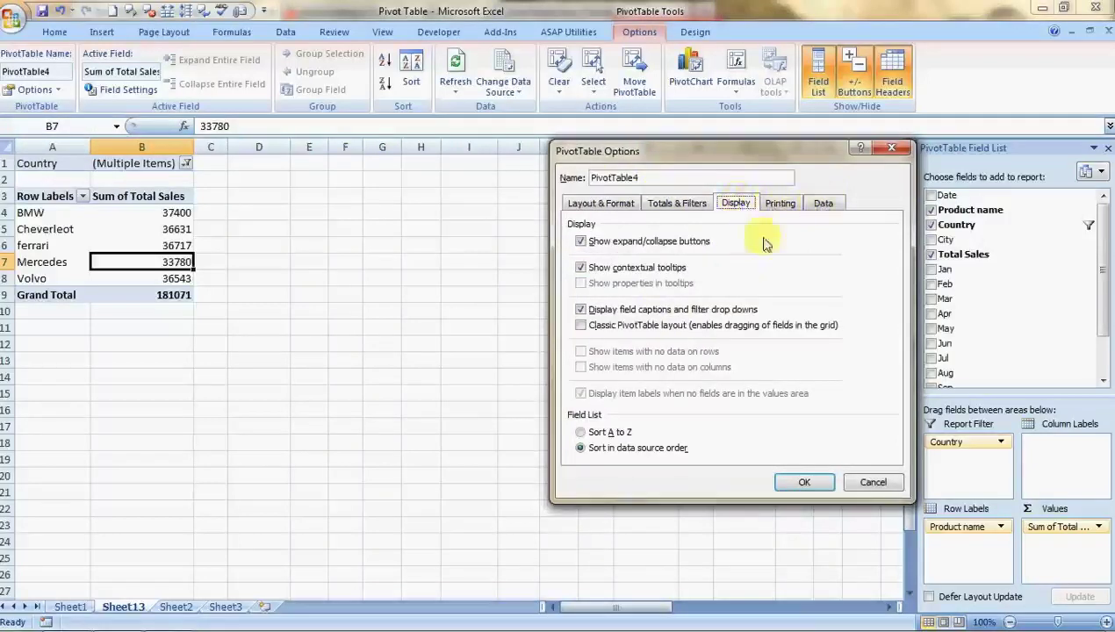
left_click(823, 204)
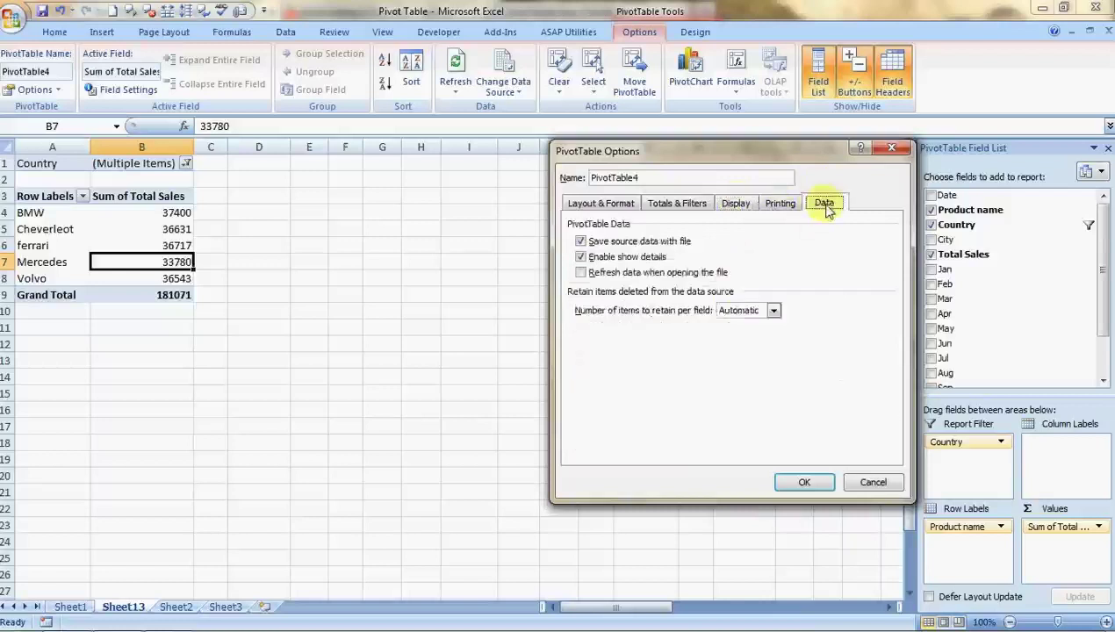
left_click(580, 273)
left_click(794, 483)
Step: Switch to Sheet2 and look through the source sales data rows
left_click(164, 610)
left_click(396, 393)
key("Down")
key("Down")
key("Down")
key("Down")
key("Down")
key("Down")
key("Down")
key("Down")
key("Down")
key("Down")
key("Down")
key("Down")
key("Down")
key("Down")
key("Down")
key("Down")
key("Down")
key("Down")
key("Down")
key("Down")
key("Down")
key("Down")
key("Down")
key("Down")
key("Down")
key("Down")
key("Down")
mouse_move(123, 617)
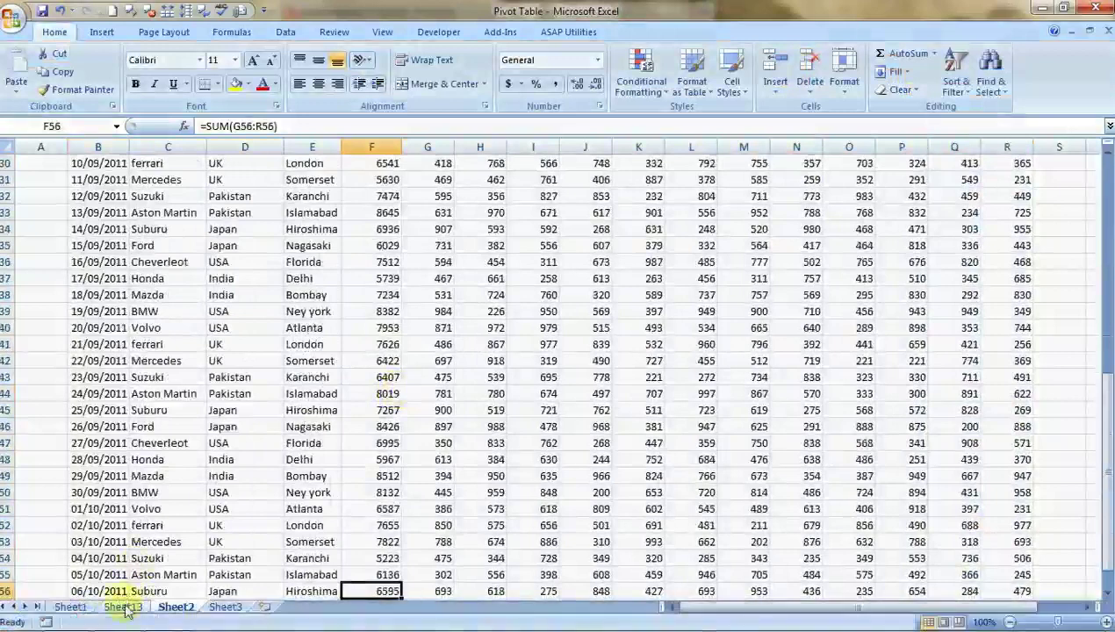
Step: Return to the Sheet13 pivot table and refresh it from the source data, totals unchanged
left_click(419, 375)
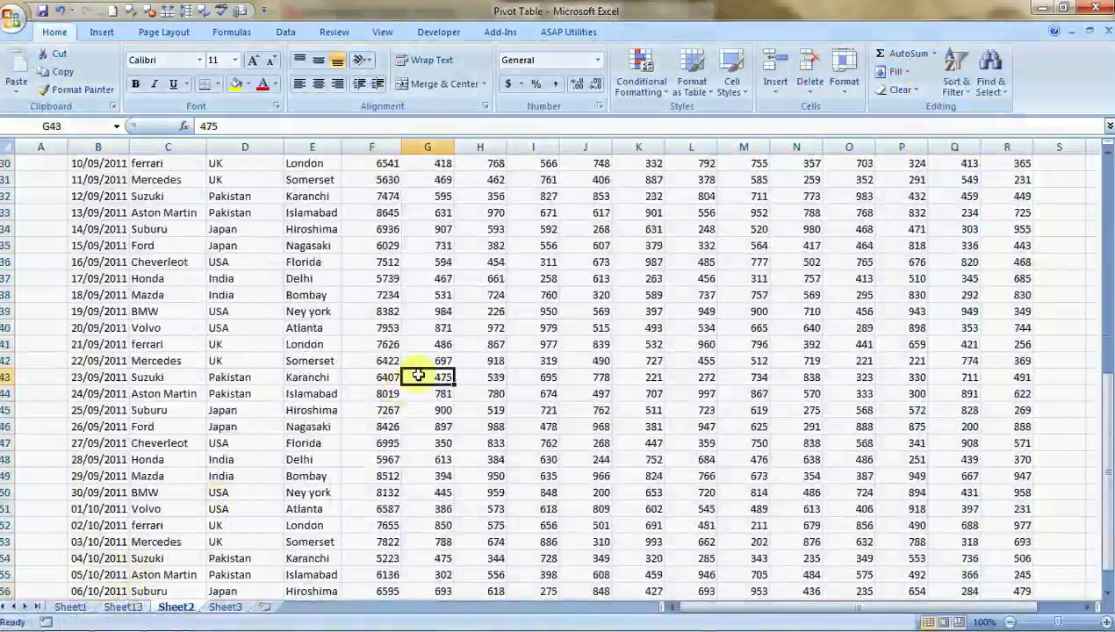
left_click(123, 605)
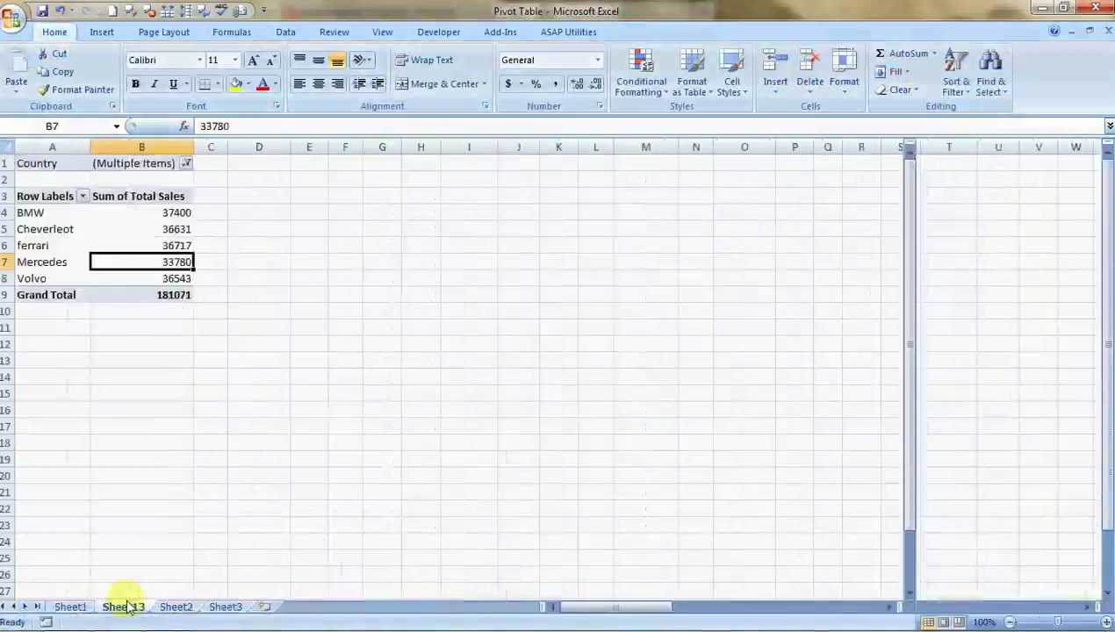
left_click(122, 234)
right_click(123, 233)
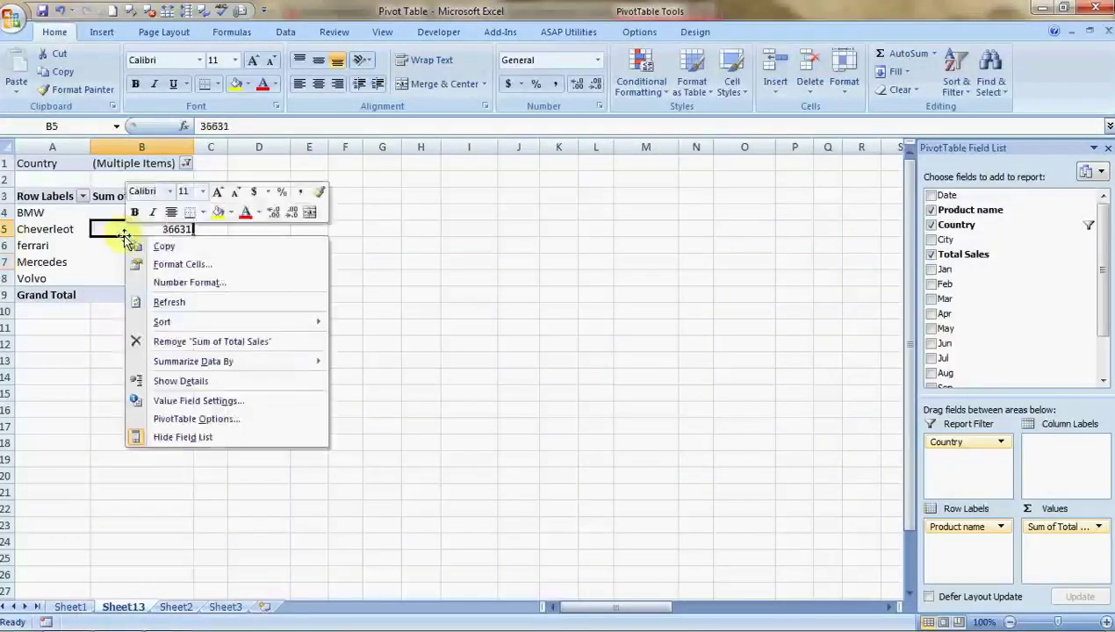
left_click(169, 302)
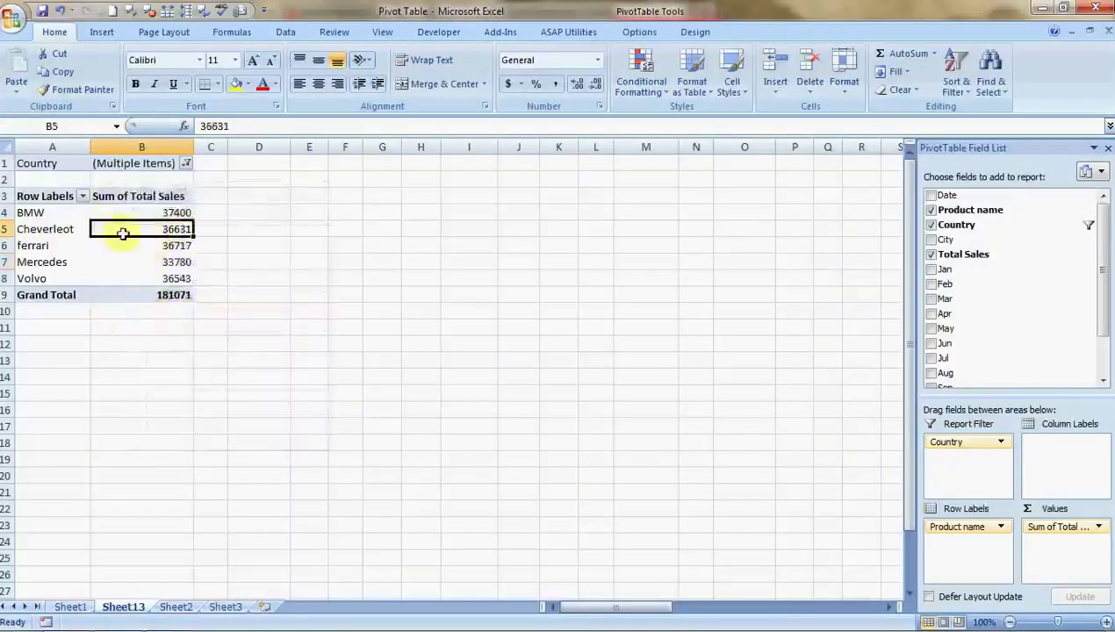
mouse_move(122, 232)
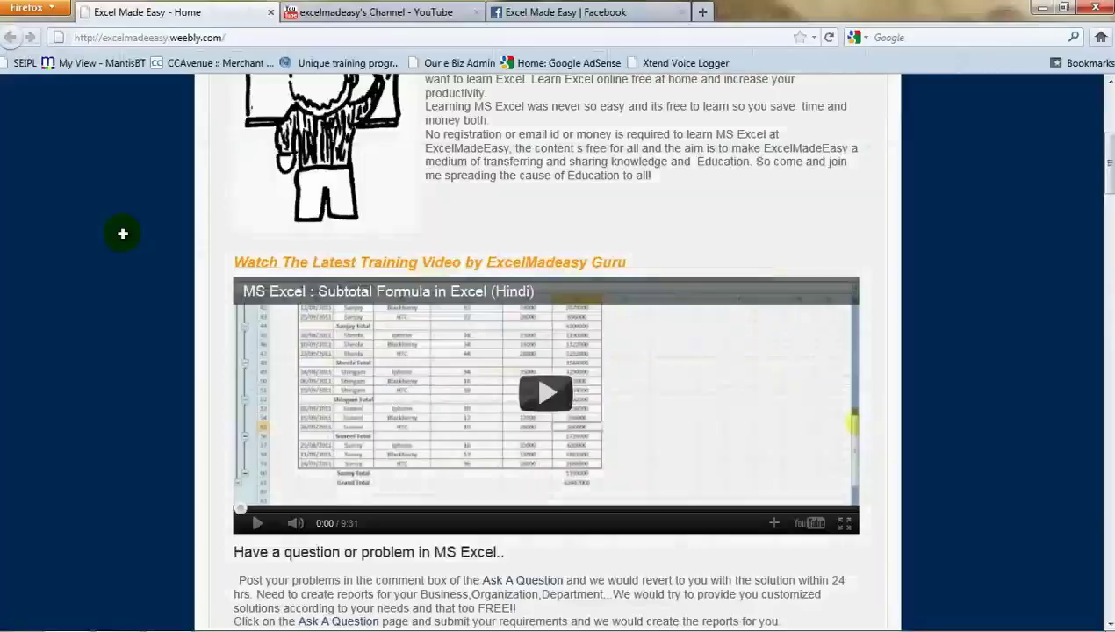
Step: Move from the Excel Made Easy Training Files page via Free Stuff to the Home page
scroll(123, 234, "up", 8)
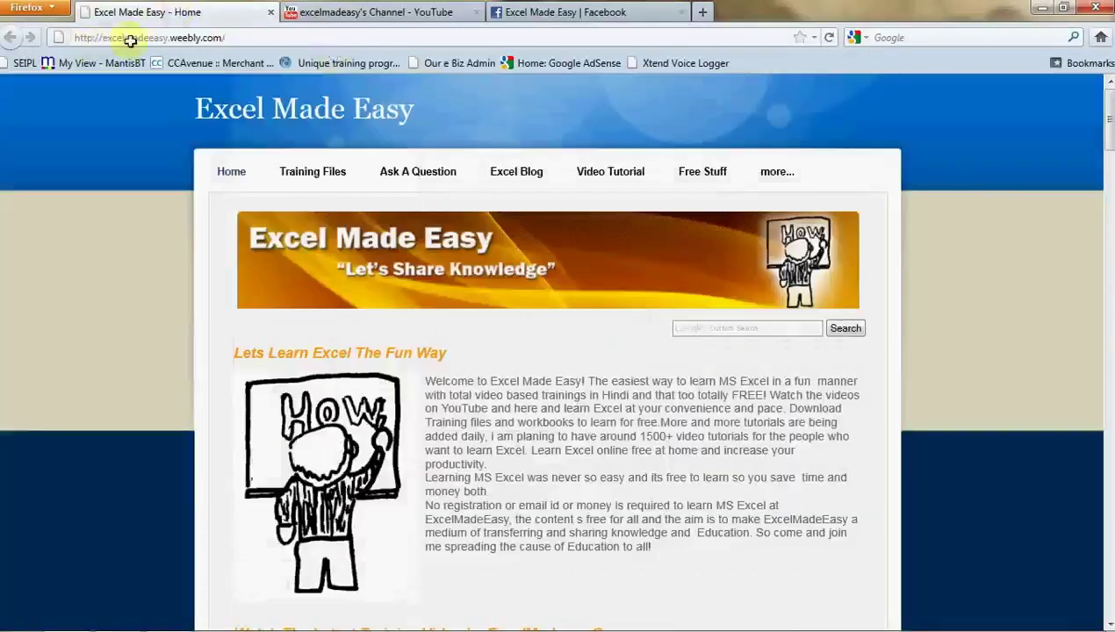
left_click(299, 170)
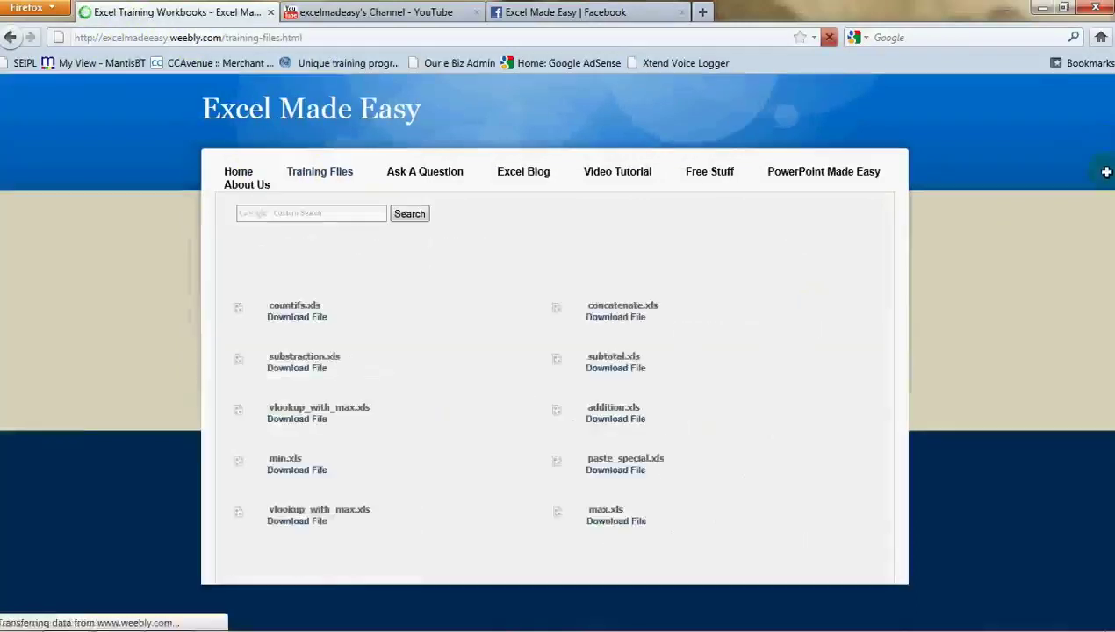
triple_click(746, 319)
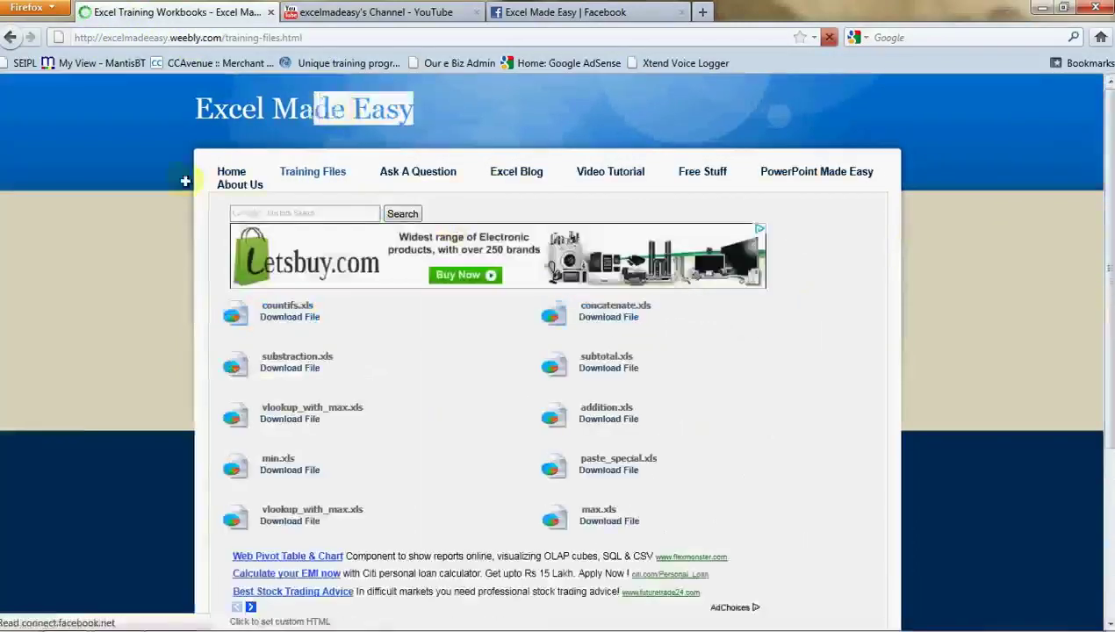
left_click(239, 172)
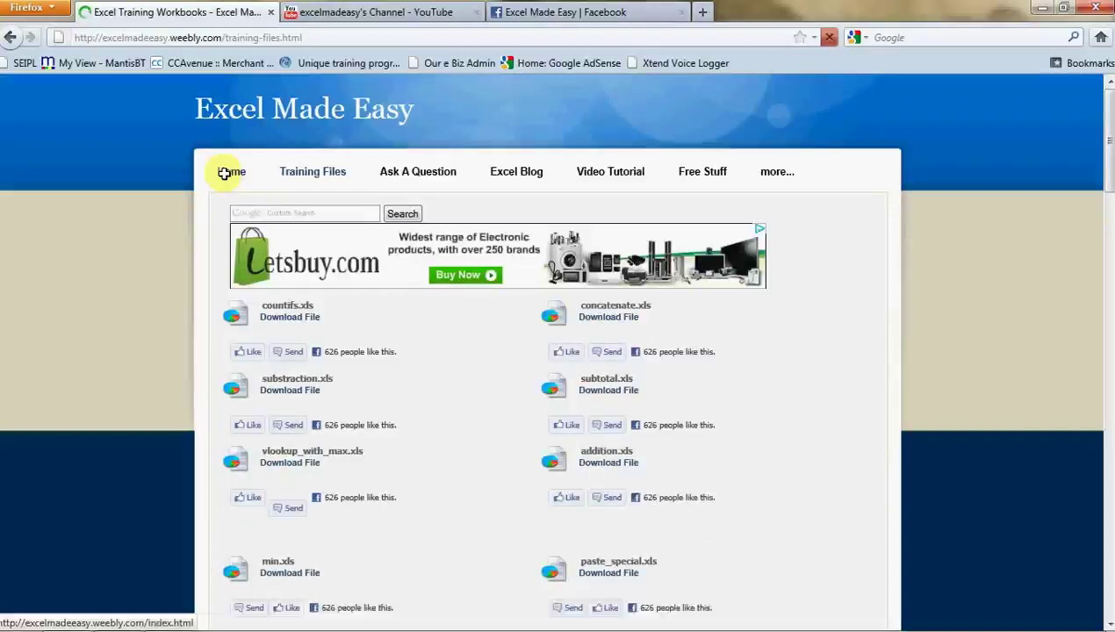
left_click(690, 172)
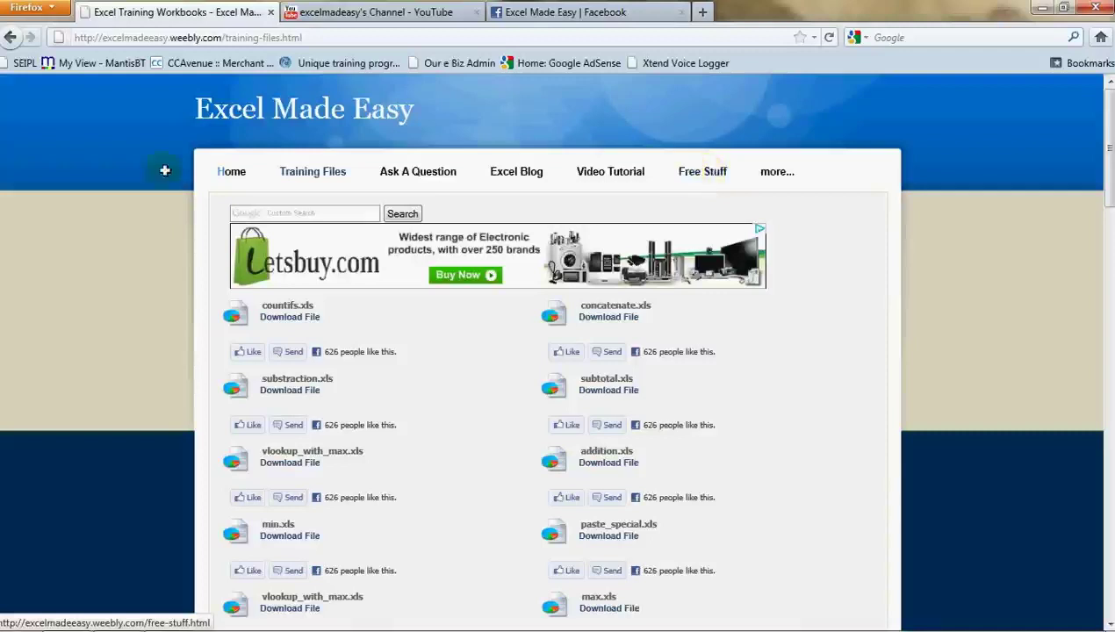
left_click(227, 171)
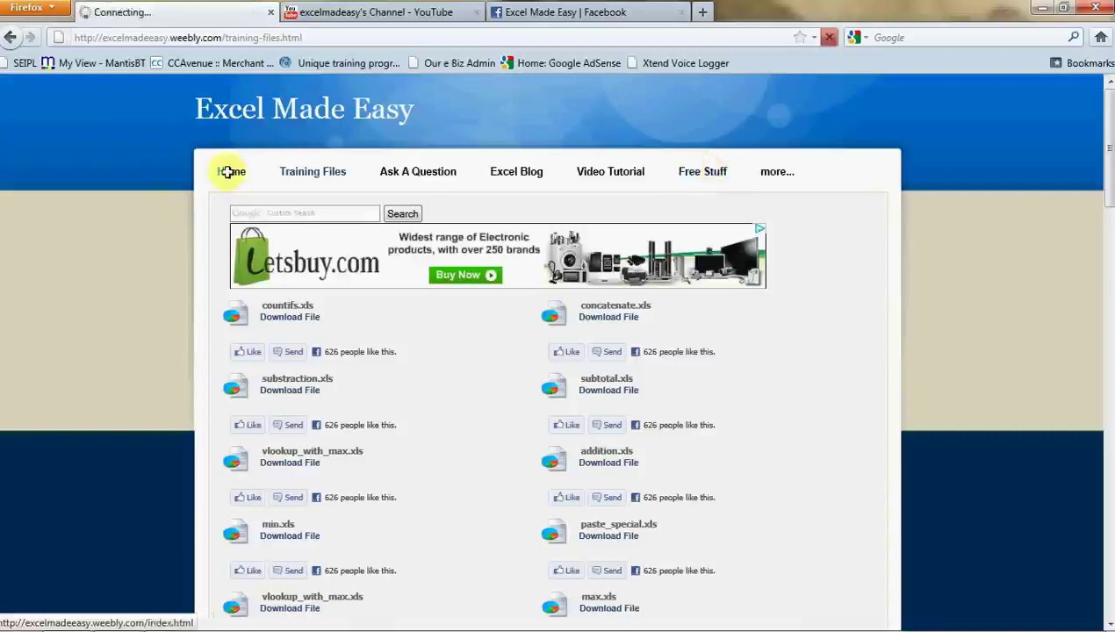
left_click(346, 11)
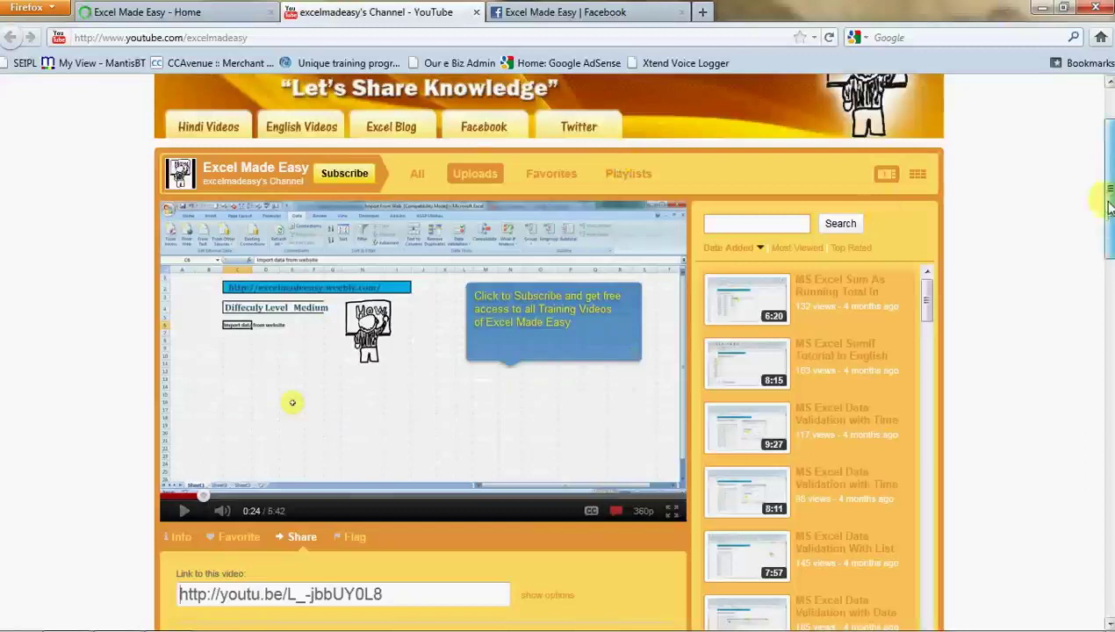
left_click_drag(1106, 170, 1108, 235)
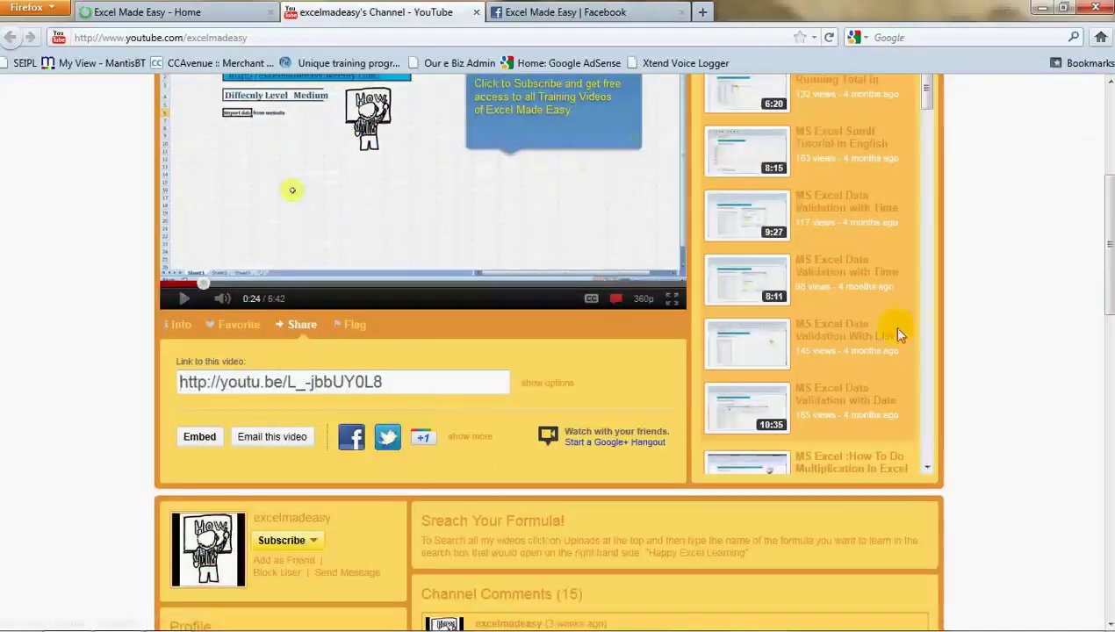
left_click_drag(1107, 245, 1108, 158)
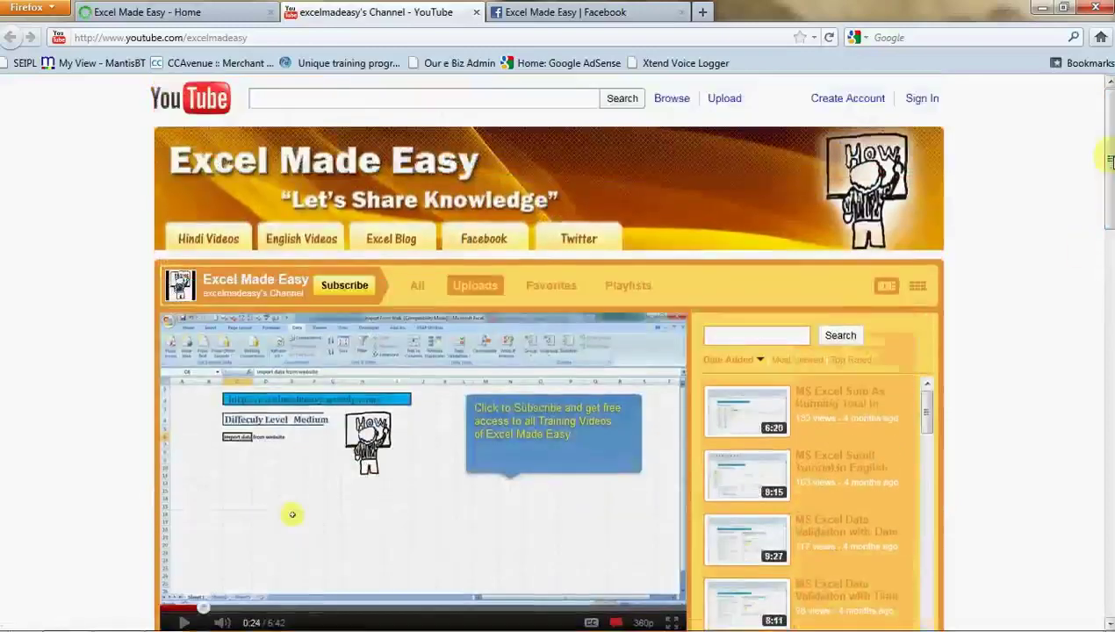
left_click(551, 12)
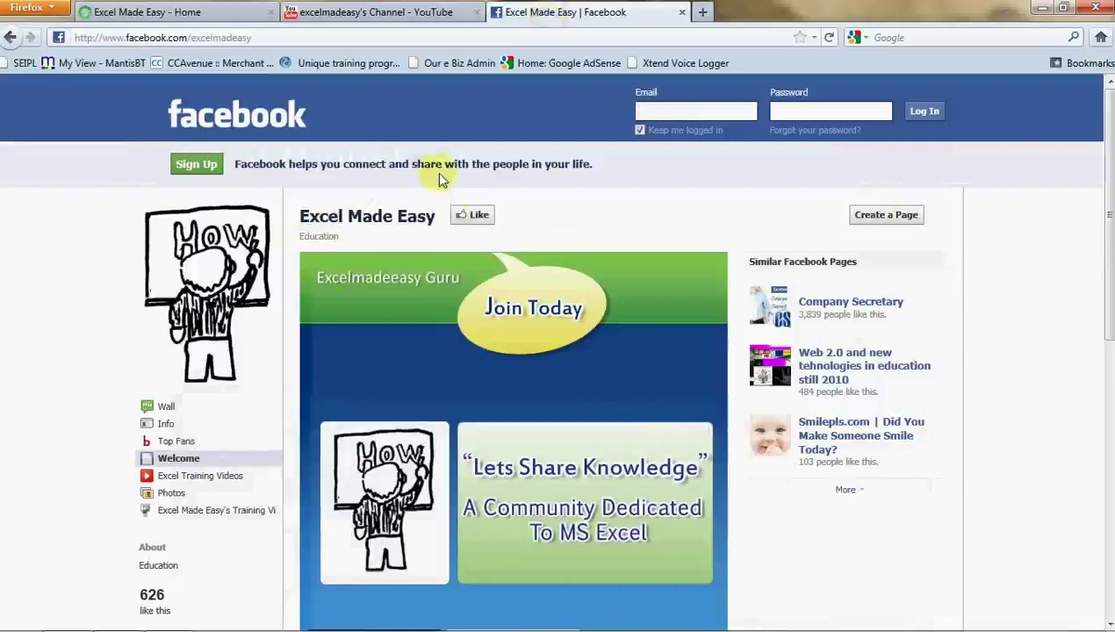
left_click(152, 13)
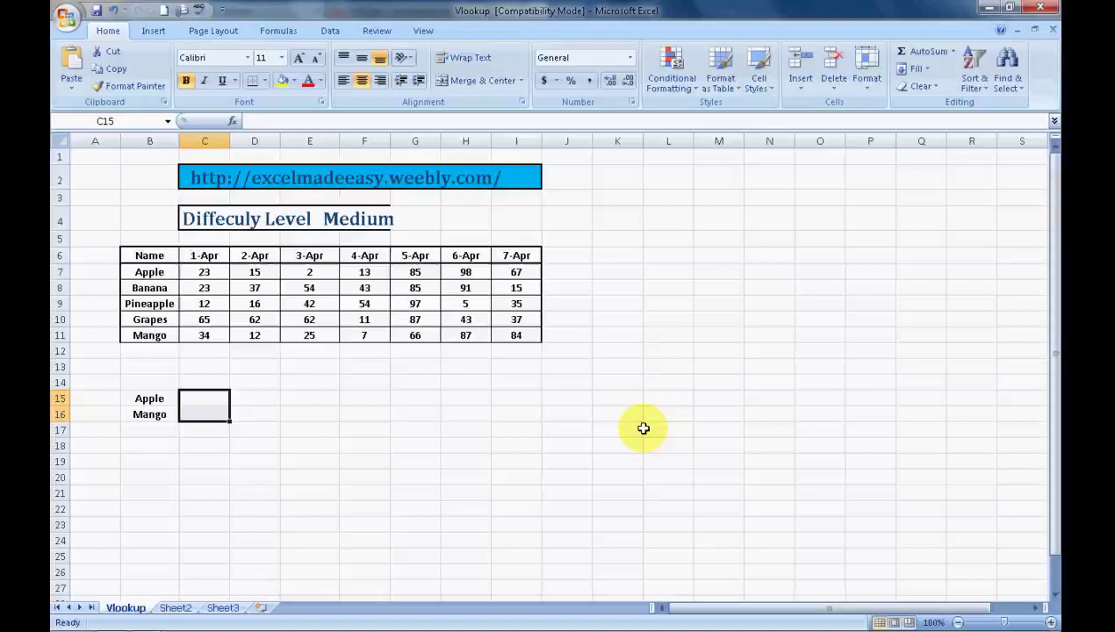
Step: Step along row 15 of the Vlookup sheet to I15 and back to C15
key("Right")
key("Right")
key("Right")
key("Right")
key("Right")
key("Right")
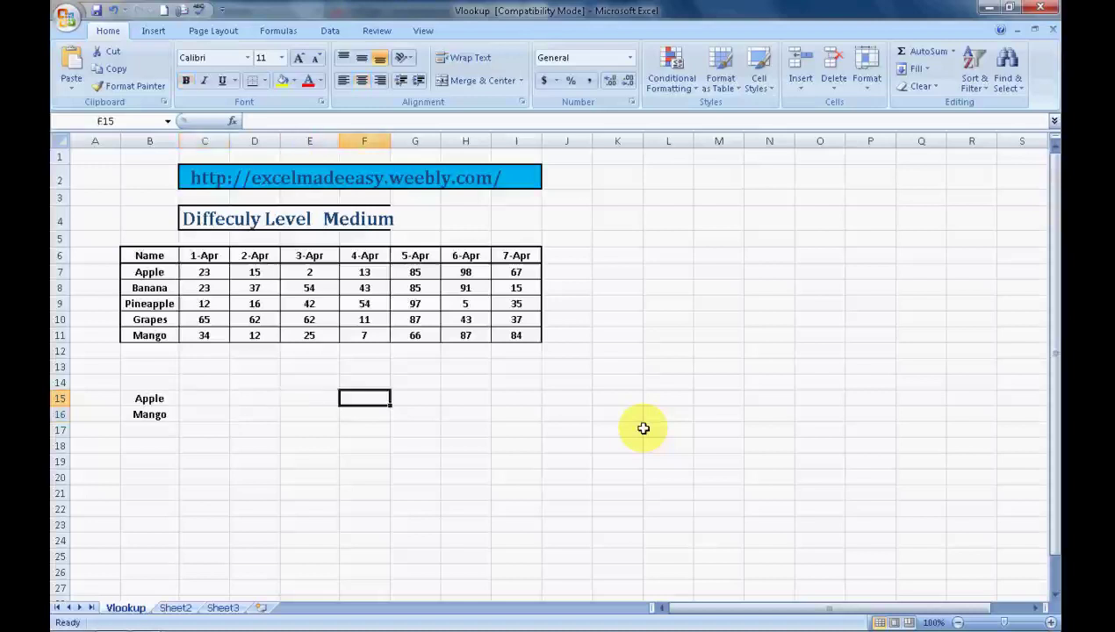
key("Left")
key("Left")
key("Left")
key("Left")
key("Left")
key("Left")
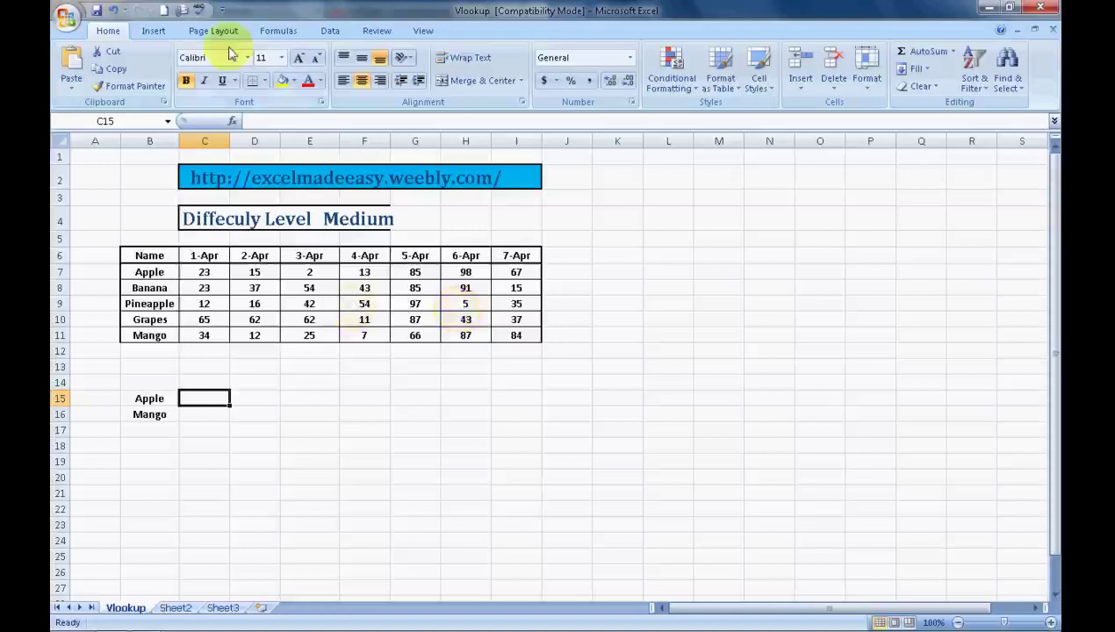
Step: Start a =vlookup(B15, formula in C15, then cancel it unfinished
left_click(278, 30)
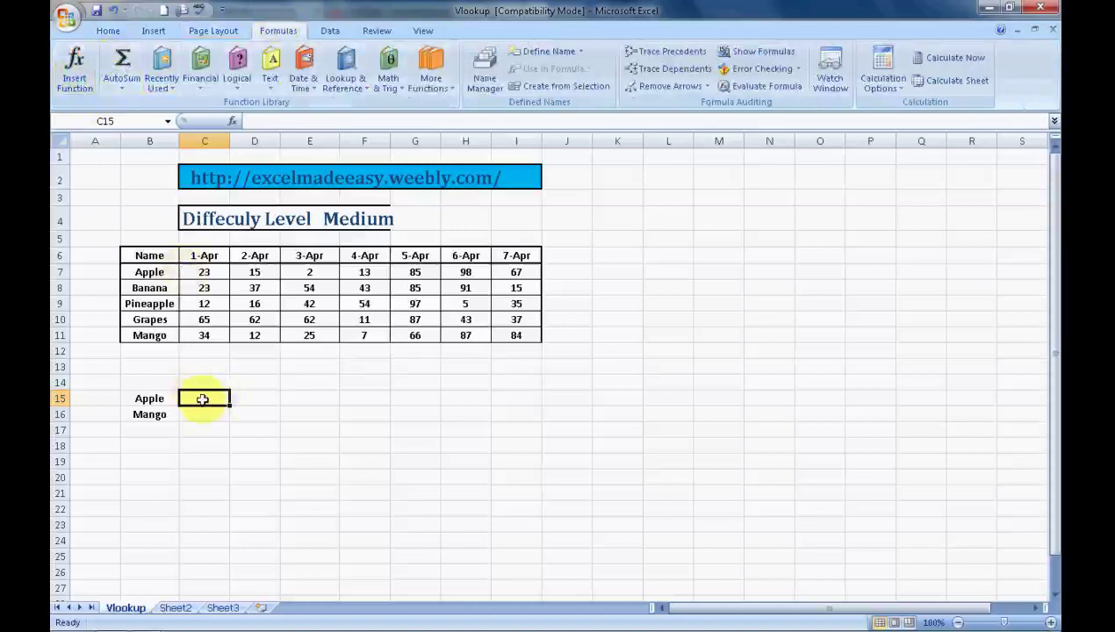
type("=")
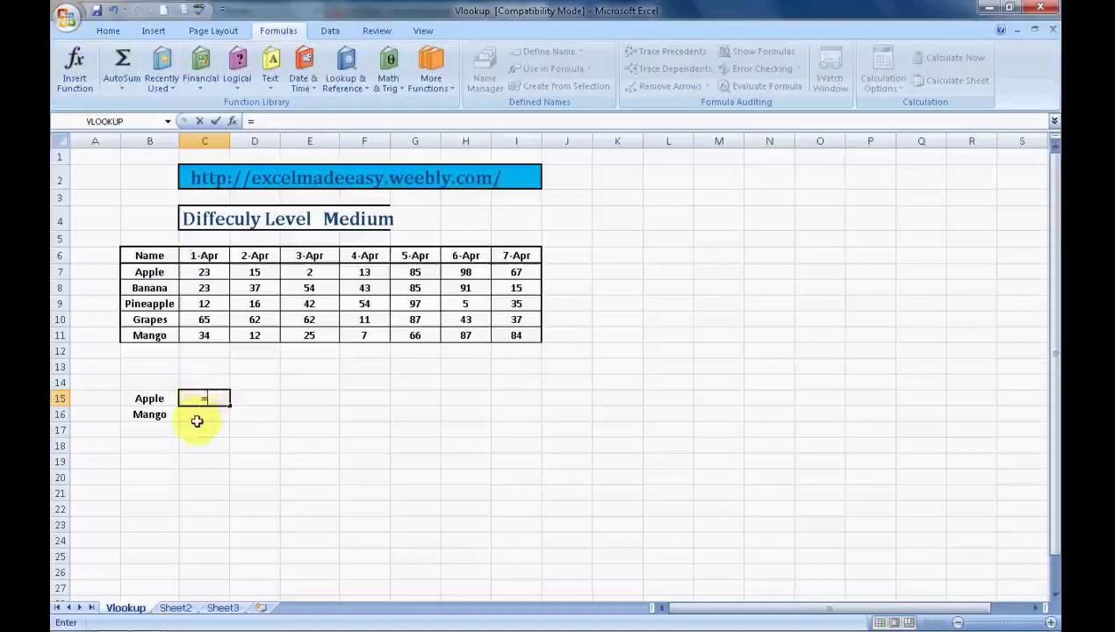
type("v")
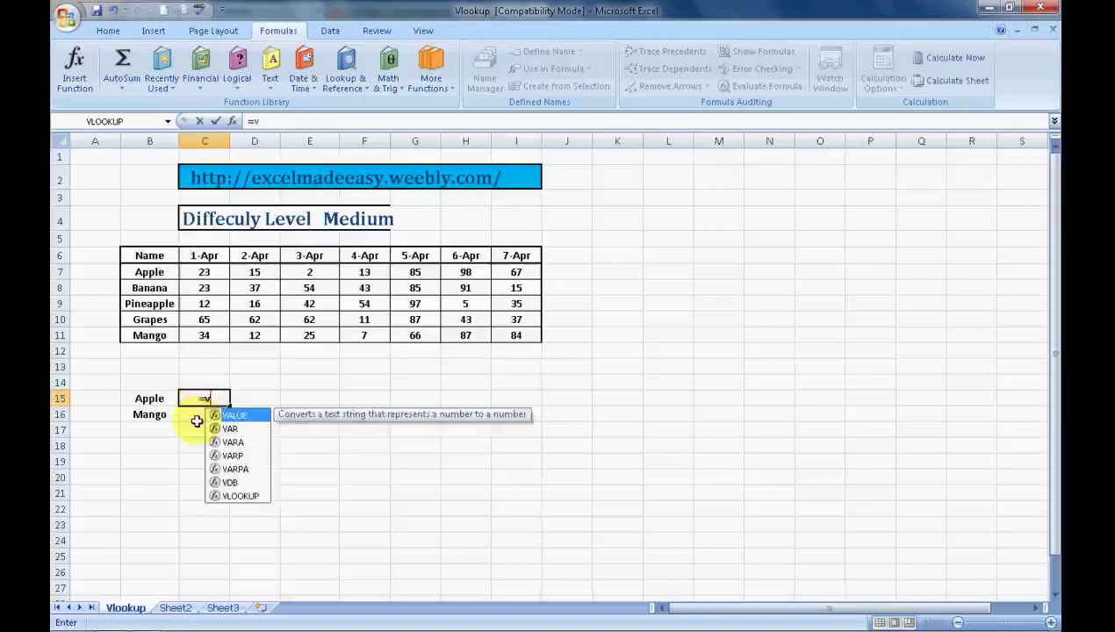
type("lookup")
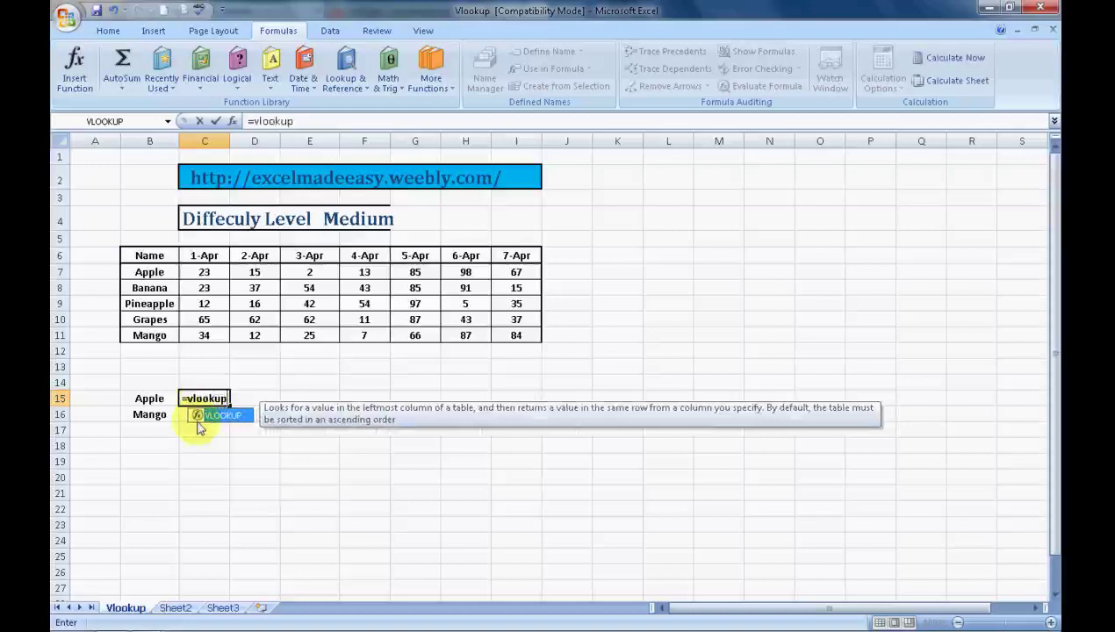
type("(")
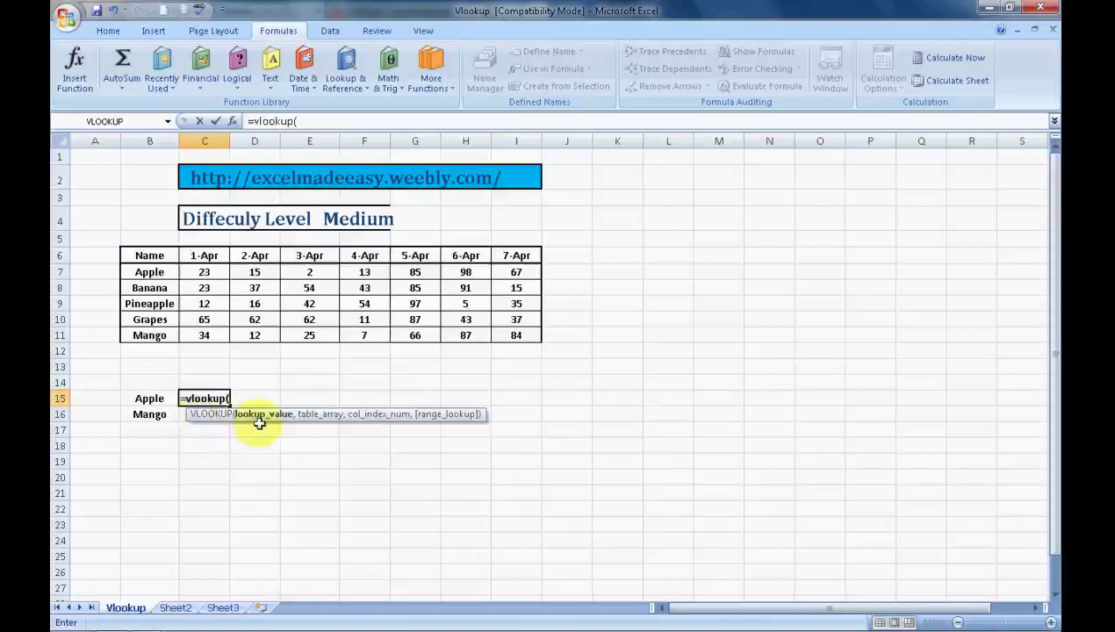
left_click(150, 400)
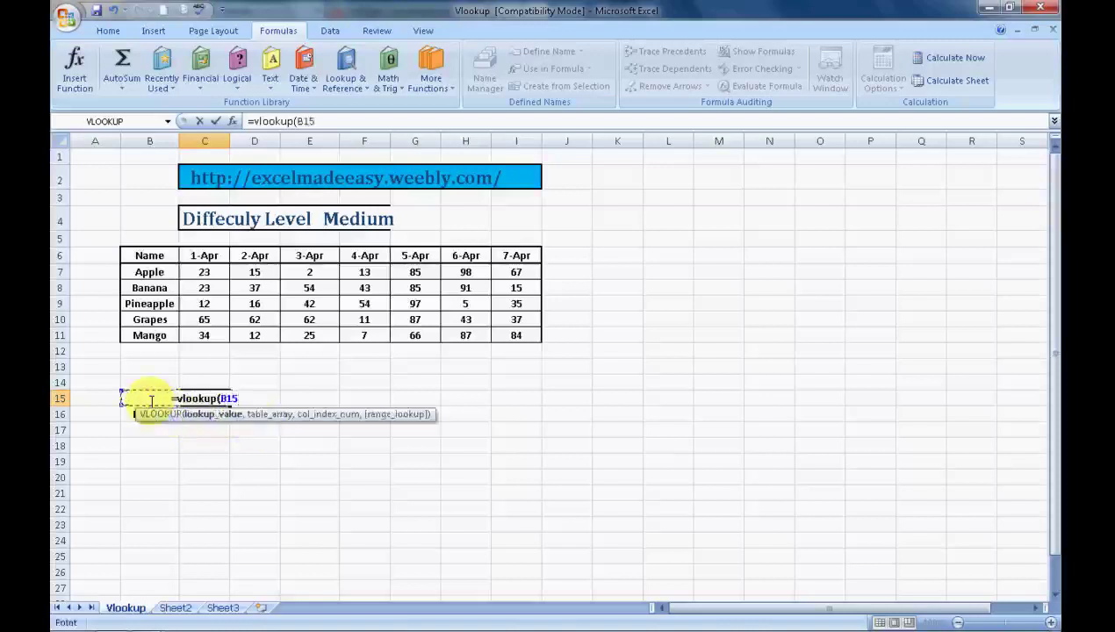
type(",")
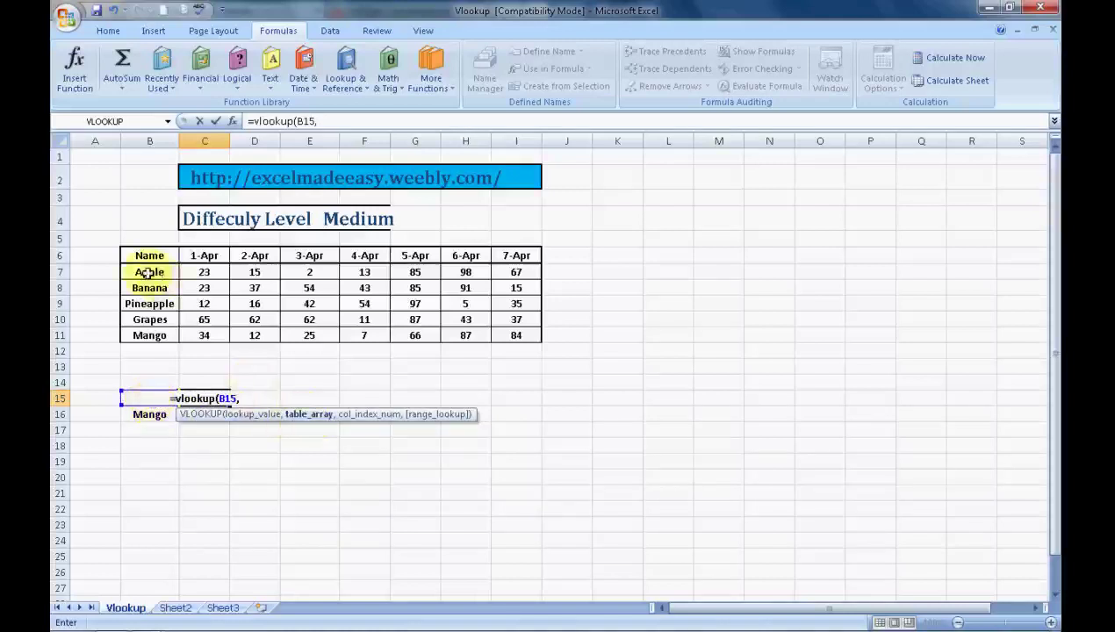
left_click_drag(148, 272, 399, 279)
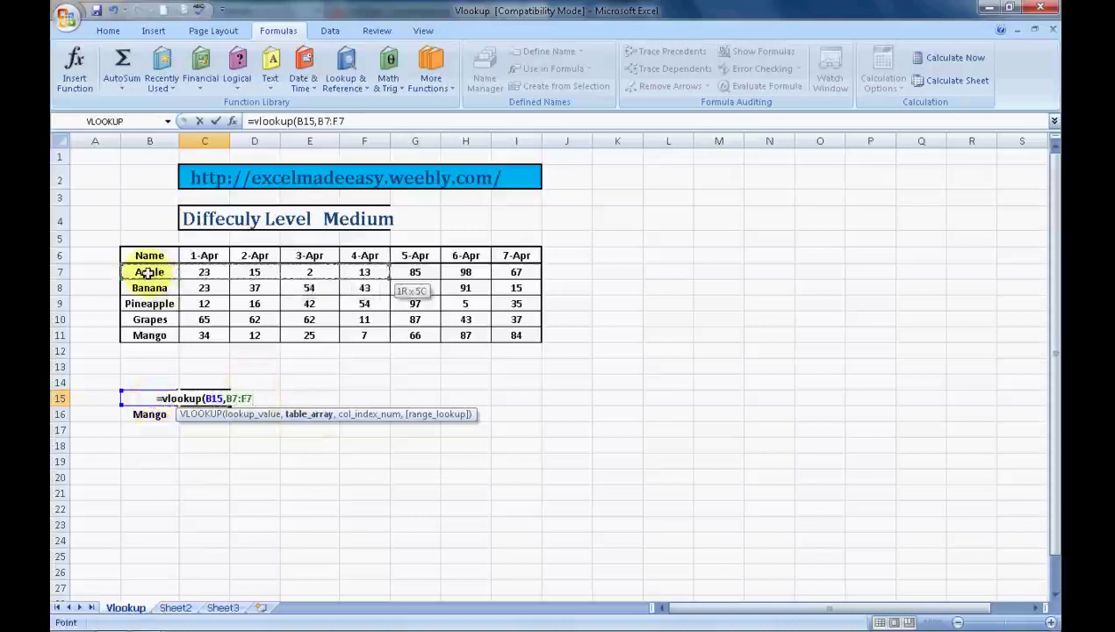
left_click_drag(149, 256, 514, 255)
key("Up")
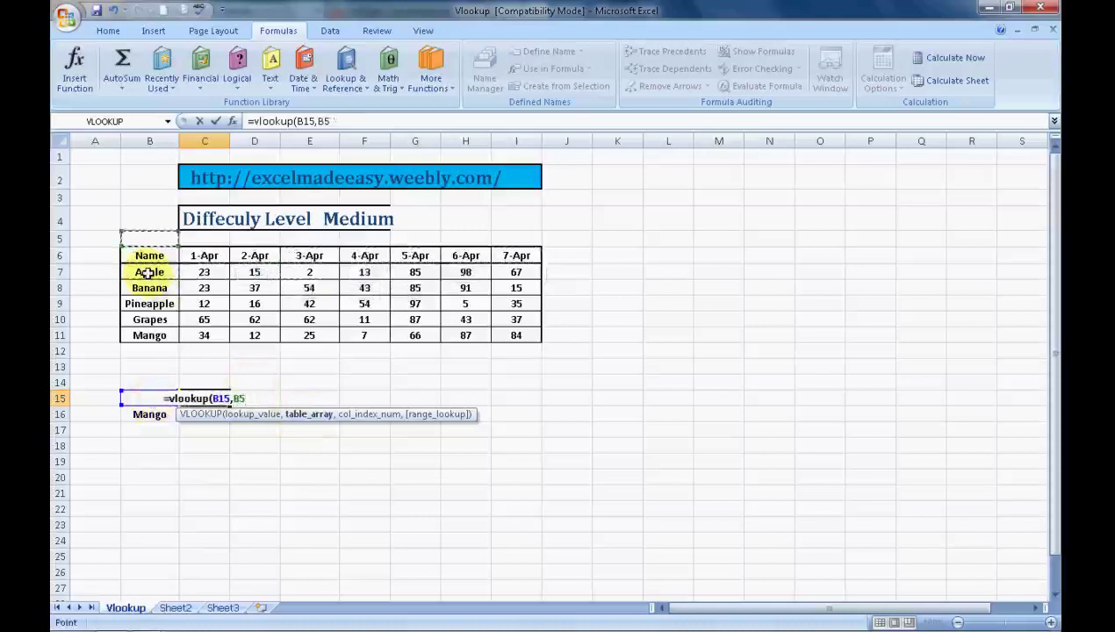
key("Escape")
Step: Move the selection up to B5 above the Name header
key("Right")
key("Right")
key("Left")
key("Up")
key("Up")
key("Up")
key("Up")
key("Up")
key("Up")
key("Up")
key("Up")
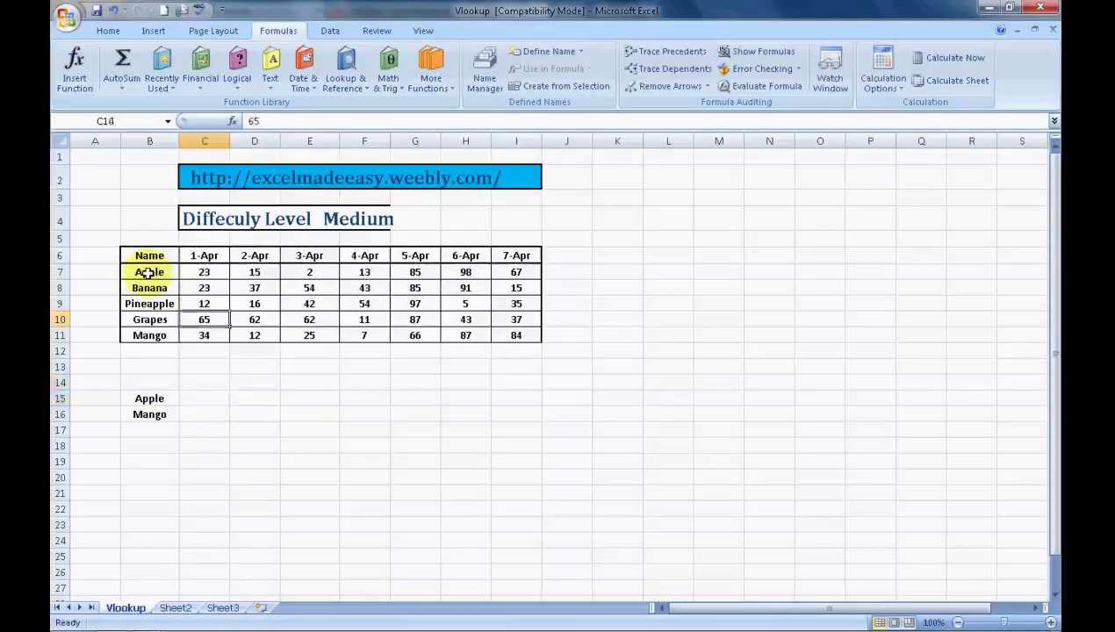
key("Left")
key("Up")
Step: Enter 1, 2, 3 across B5:D5 and correct E5 from 45 to 4
type("1")
key("Right")
type("2")
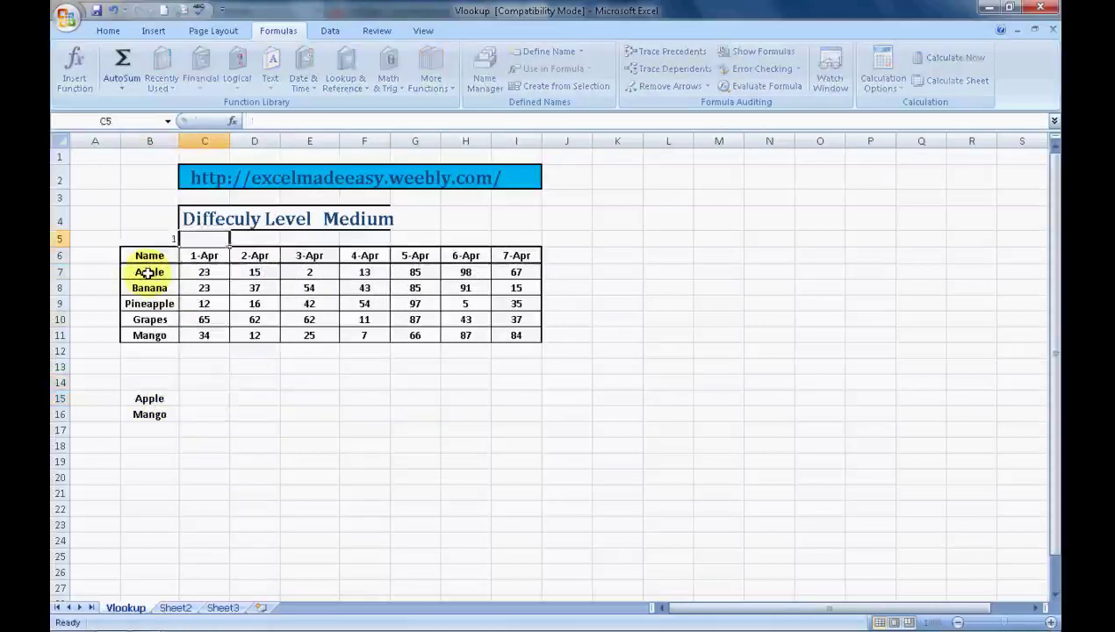
key("Right")
type("3")
key("Right")
type("45")
key("Right")
type("6")
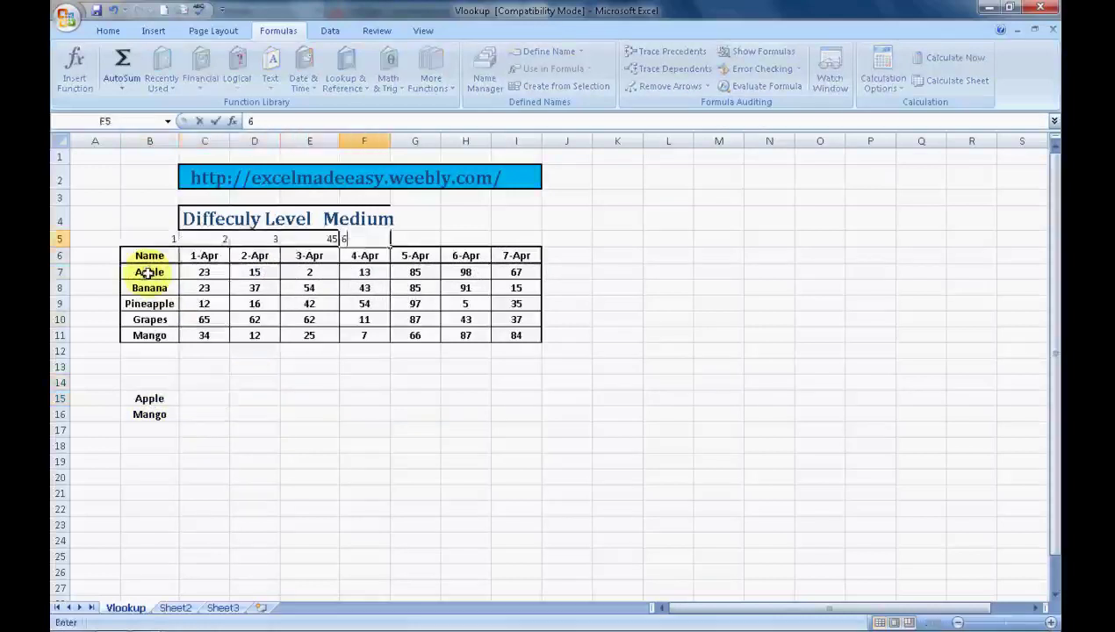
key("ctrl+Return")
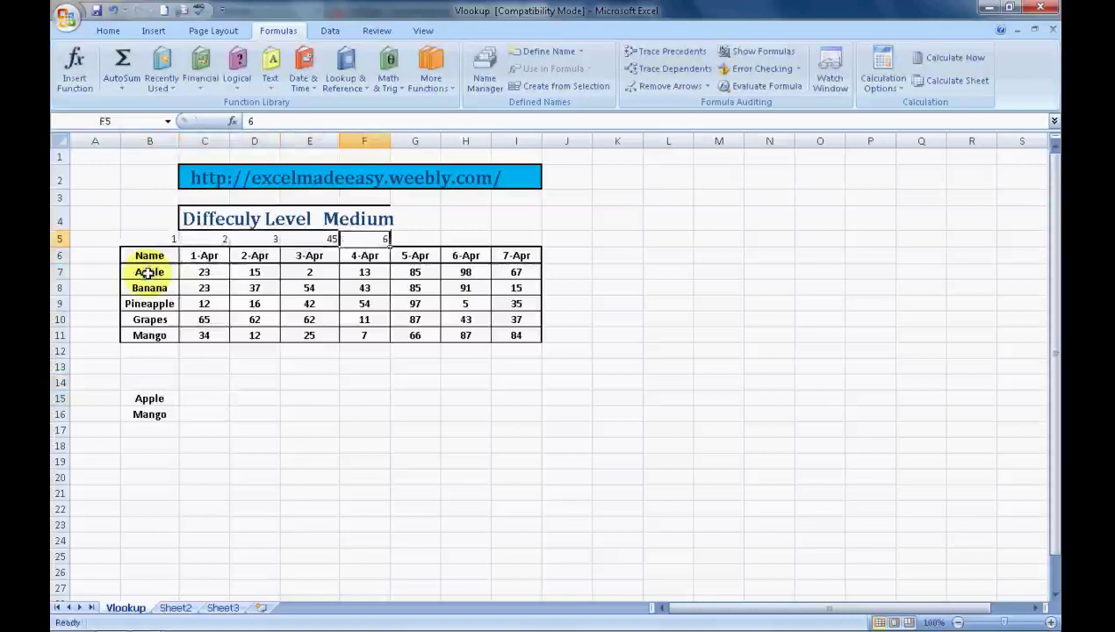
key("Left")
type("4")
key("ctrl+Return")
Step: Finish numbering F5:I5 with 5 through 8, then return to C15
type("5")
key("Right")
type("6")
key("Right")
type("7")
key("Right")
type("8")
key("ctrl+Return")
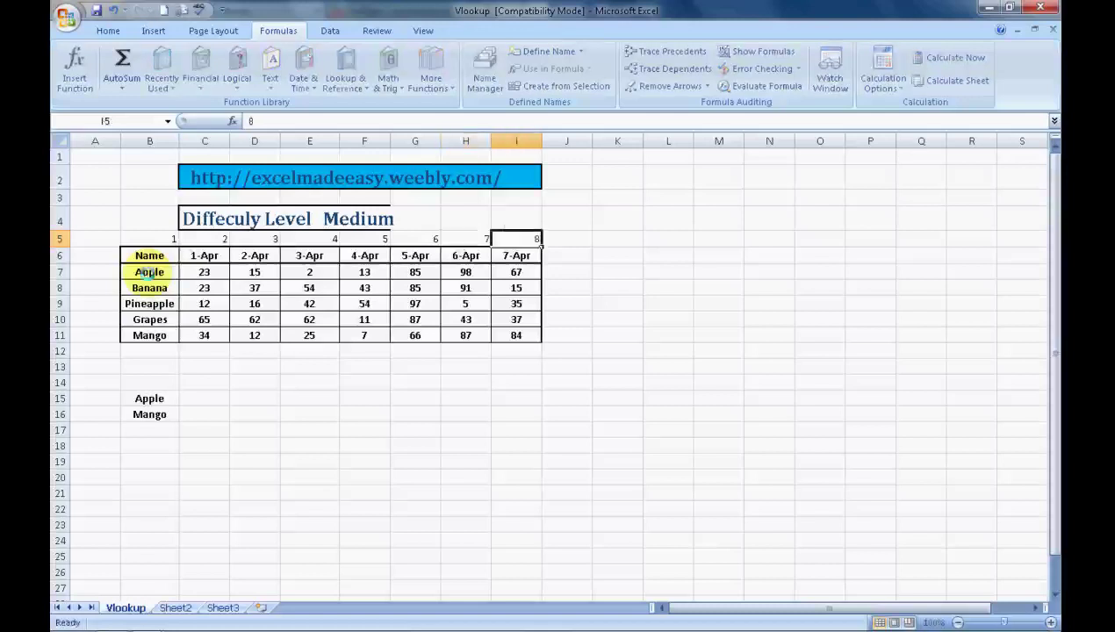
key("Down")
key("Down")
key("Down")
key("Down")
key("Down")
key("Down")
key("Down")
key("Down")
key("Down")
key("Down")
key("Left")
key("Left")
key("Left")
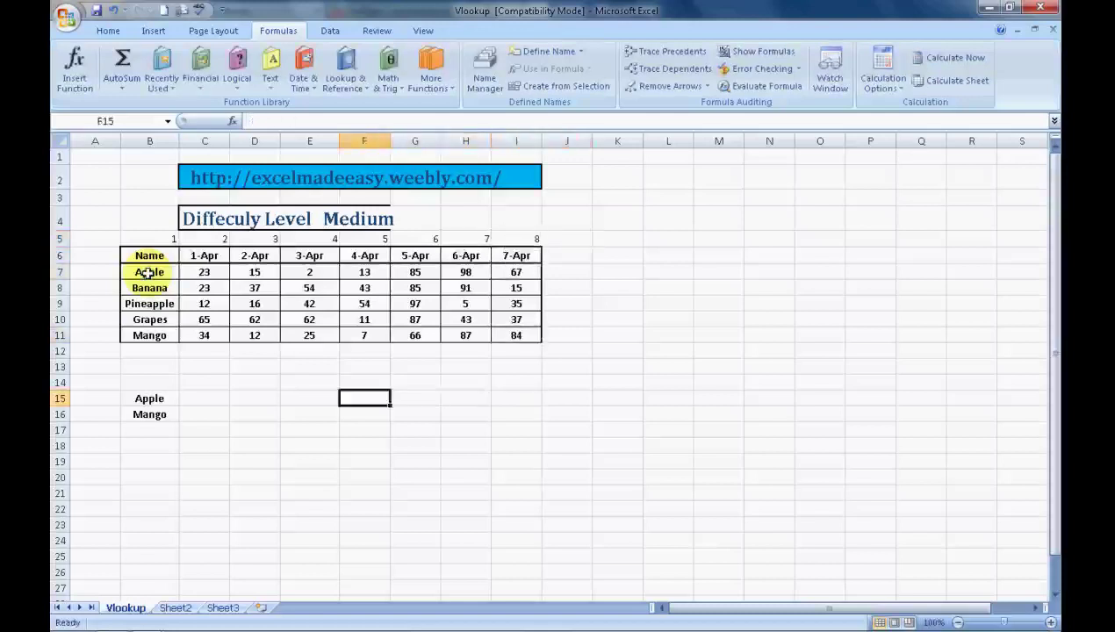
key("Left")
key("Left")
key("Left")
Step: Build =vllookup(B15,B6:I11 in C15, pointing at Apple and the whole fruit table
type("=vl")
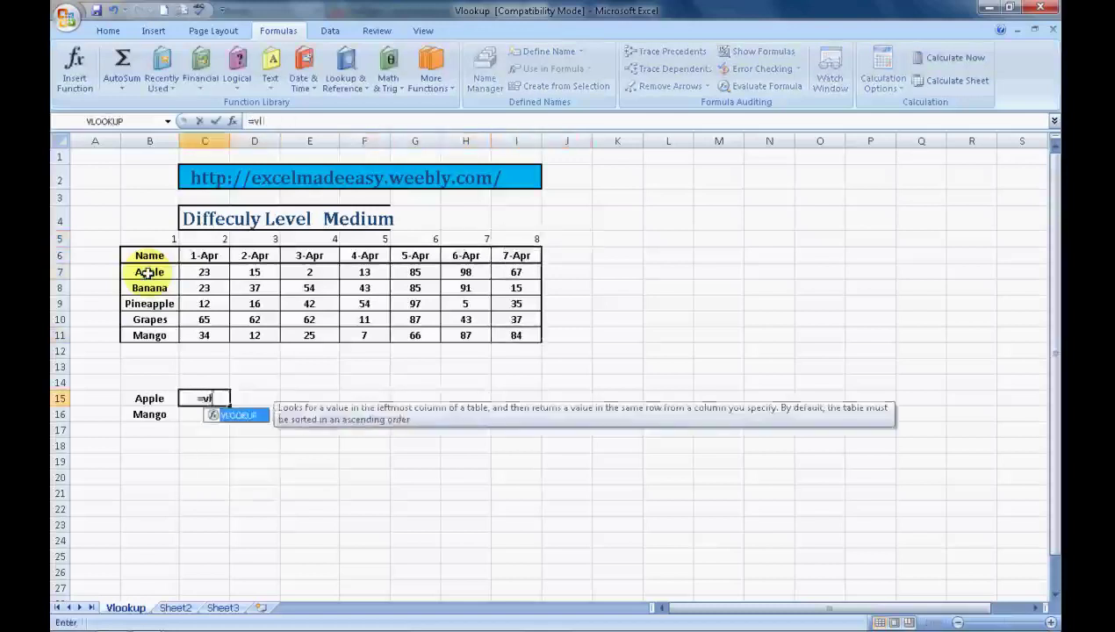
type("lookup(")
key("Left")
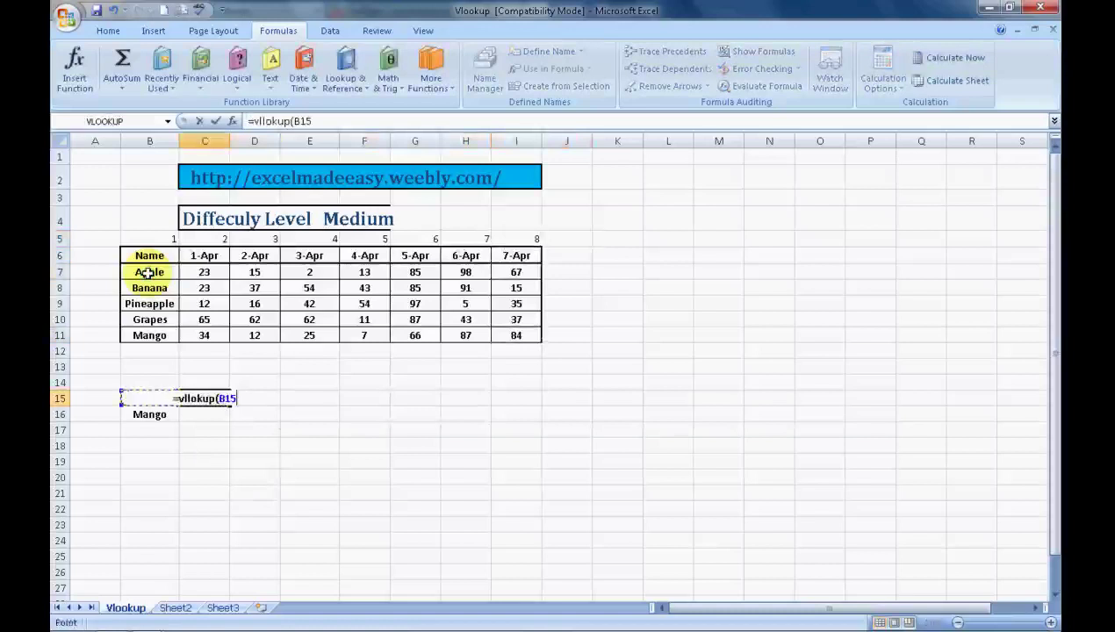
type(",")
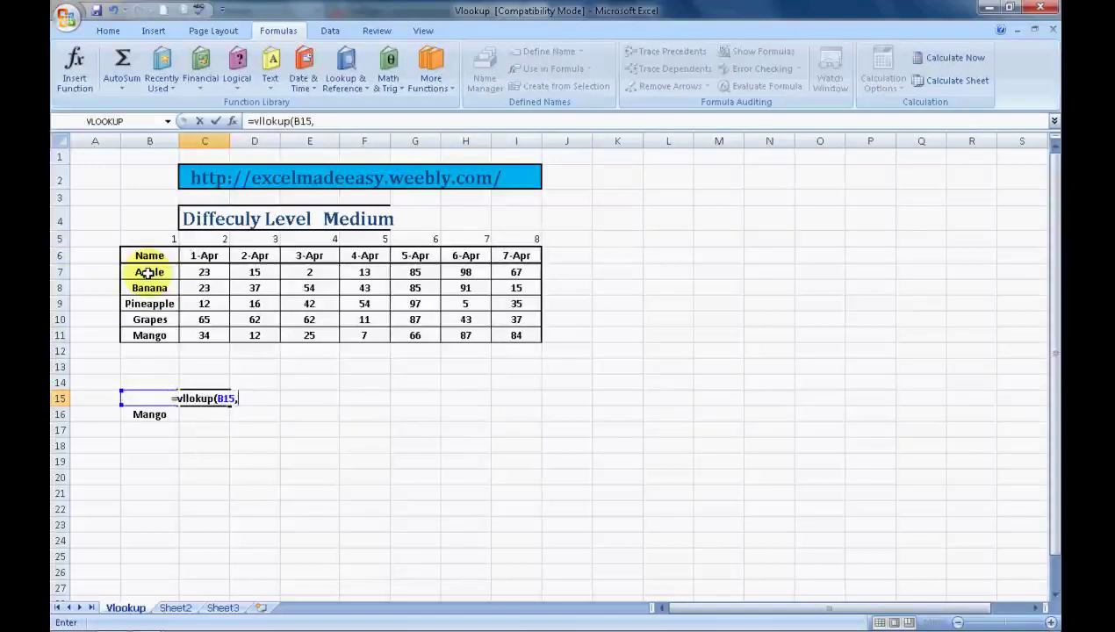
left_click(148, 272)
left_click(150, 256)
key("shift+Right")
key("shift+Down")
key("shift+Down")
key("shift+Down")
key("shift+Down")
key("shift+Down")
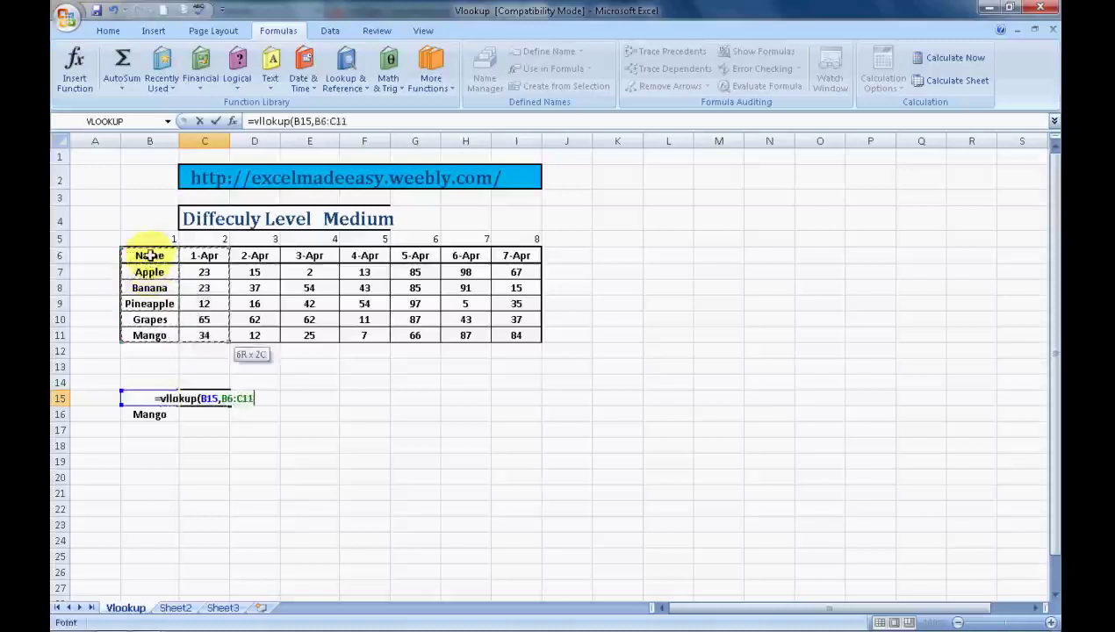
key("shift+Right")
key("shift+Right")
key("shift+Right")
key("shift+Right")
key("shift+Right")
key("shift+Right")
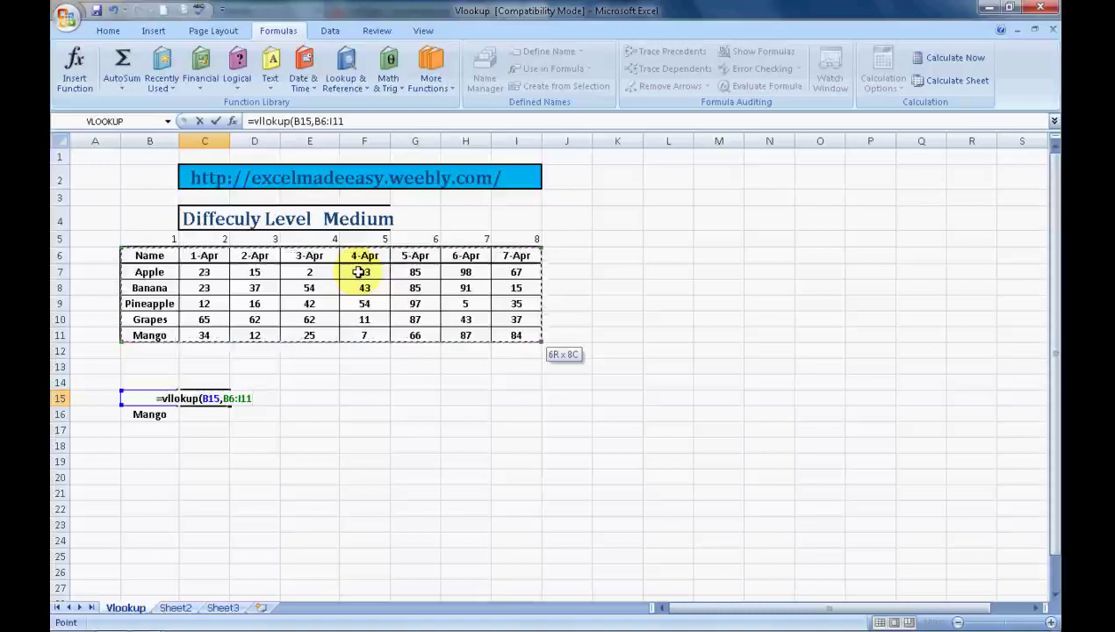
Step: Complete =vlookup(B15,B6:I11,5,0), fix the 'vllokup' typo, and enter it to show 13
type(",")
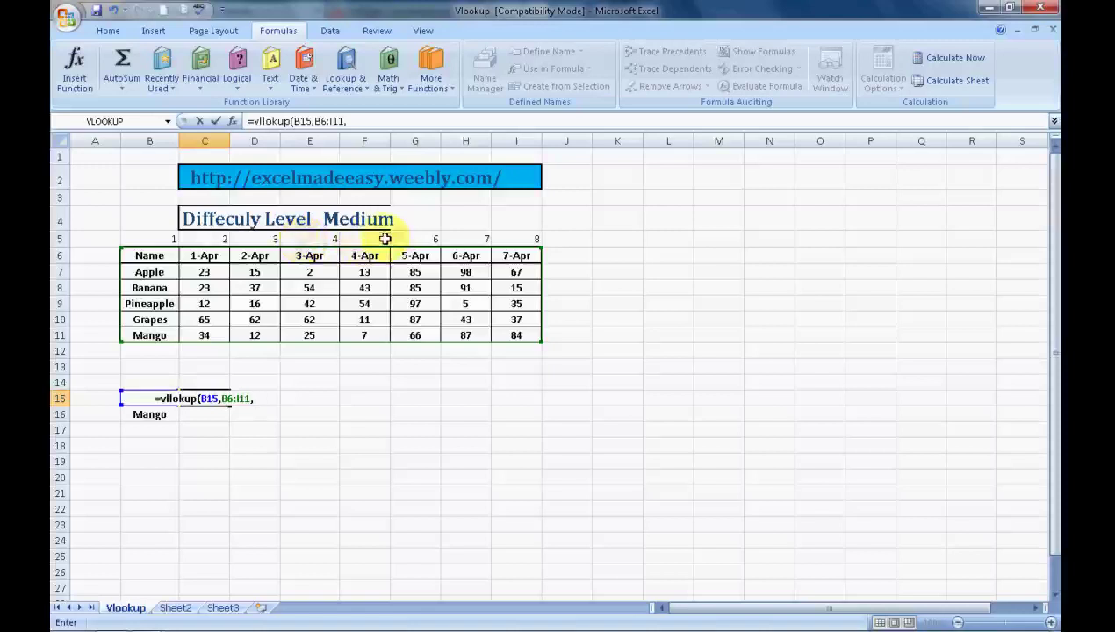
type("5")
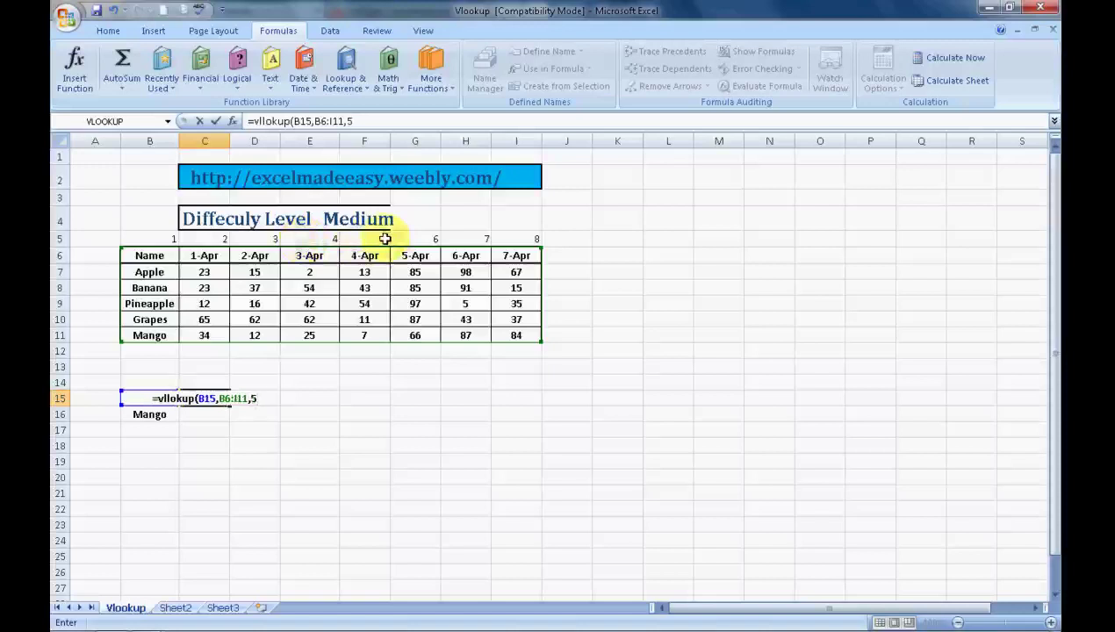
type(",0")
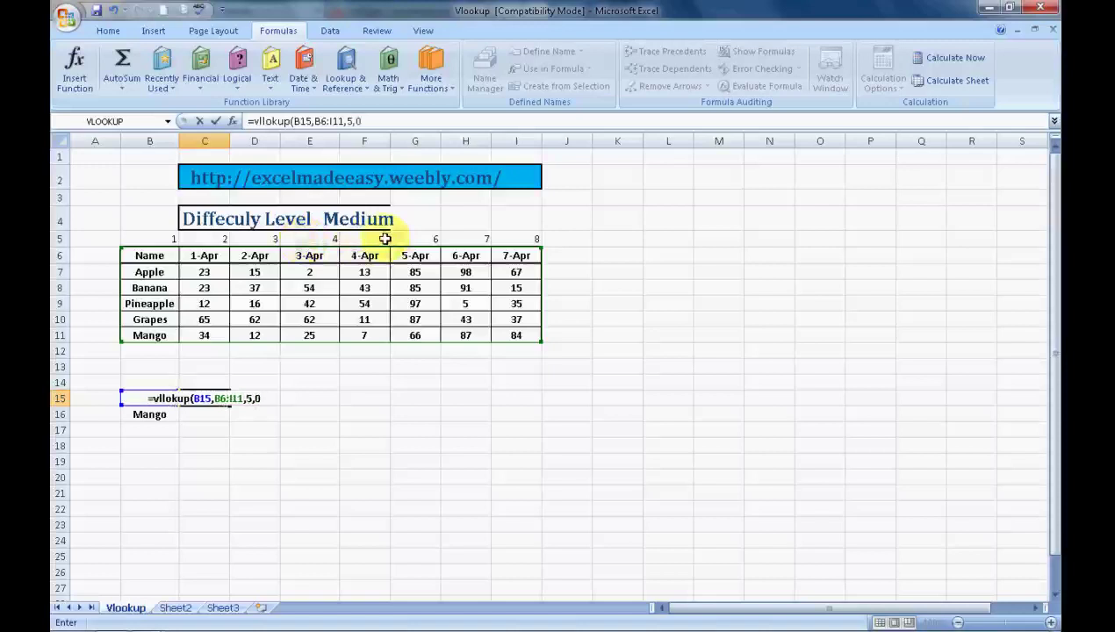
type(")")
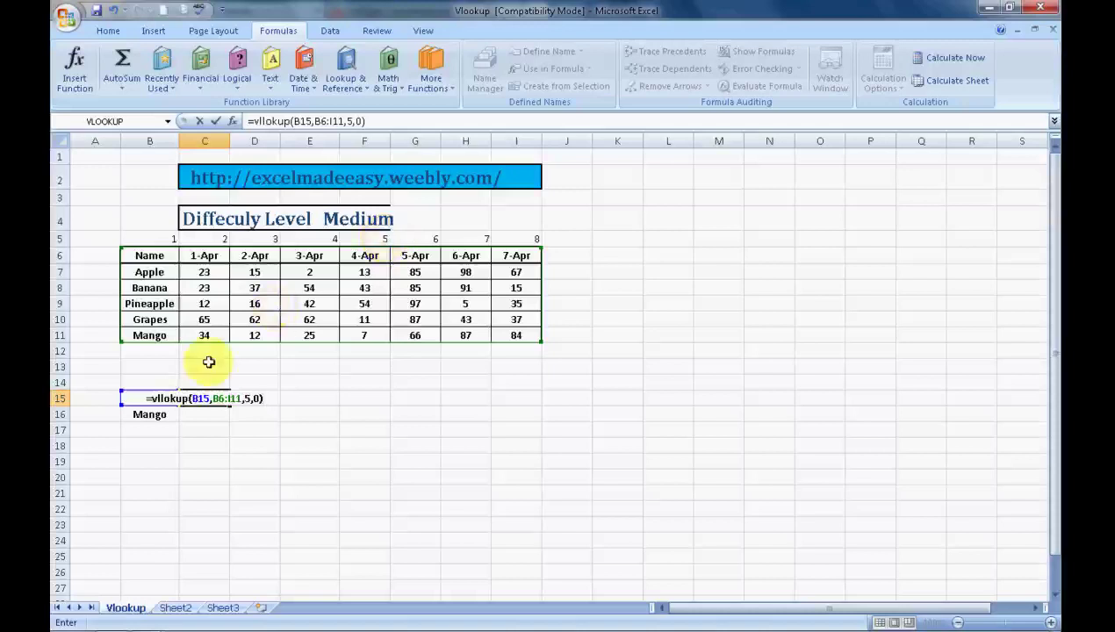
left_click(163, 396)
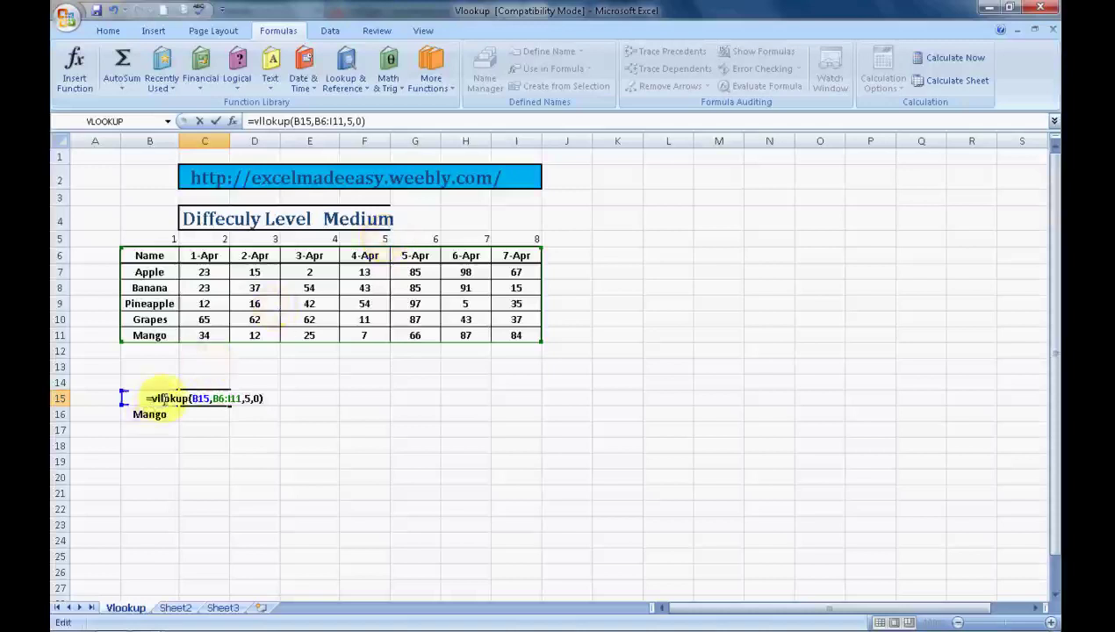
key("Delete")
type("o")
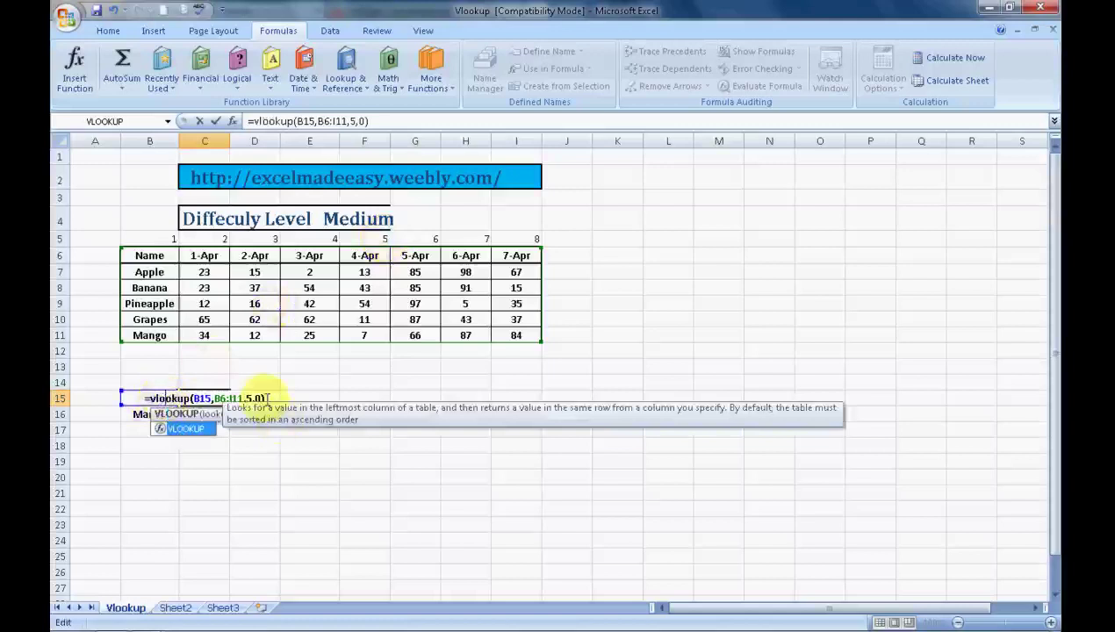
left_click(262, 397)
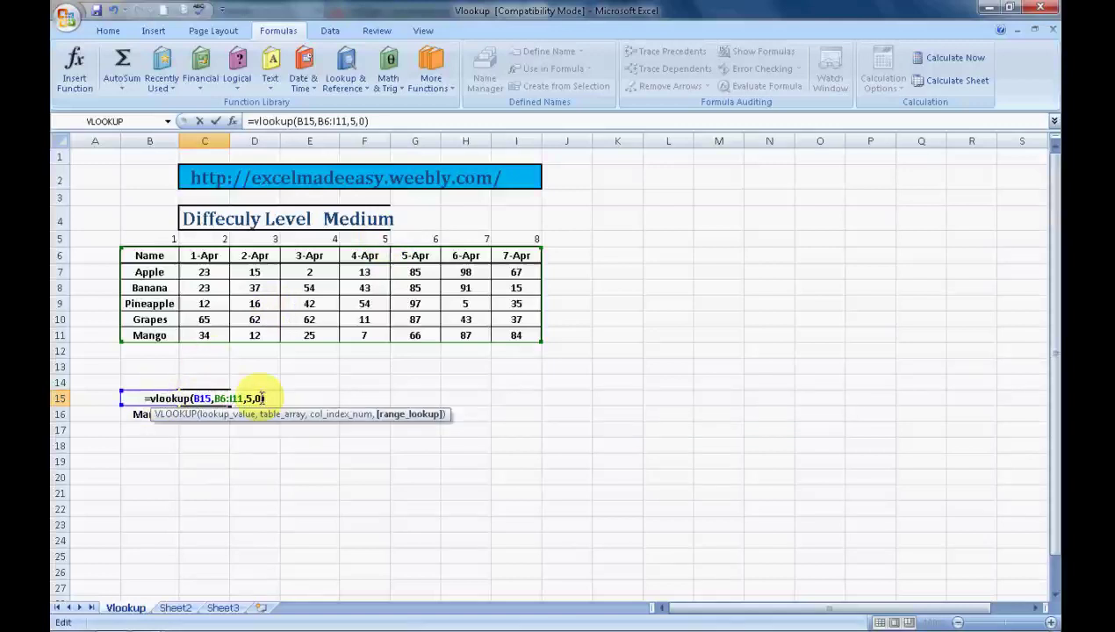
key("Return")
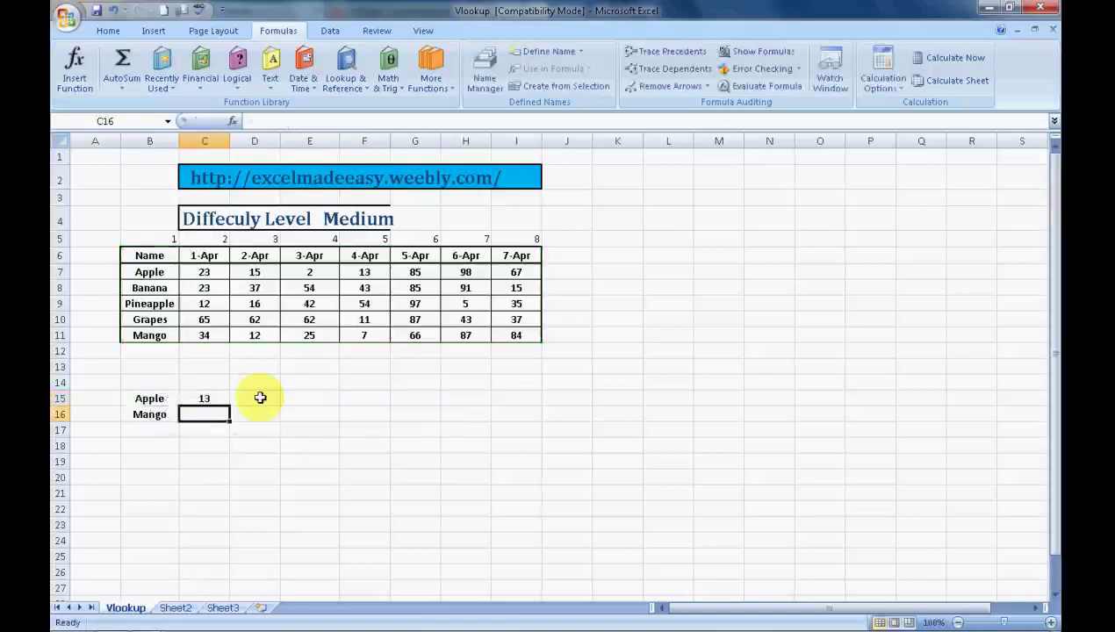
Step: Type the label '4th' into C14 above Apple's result of 13
left_click(216, 401)
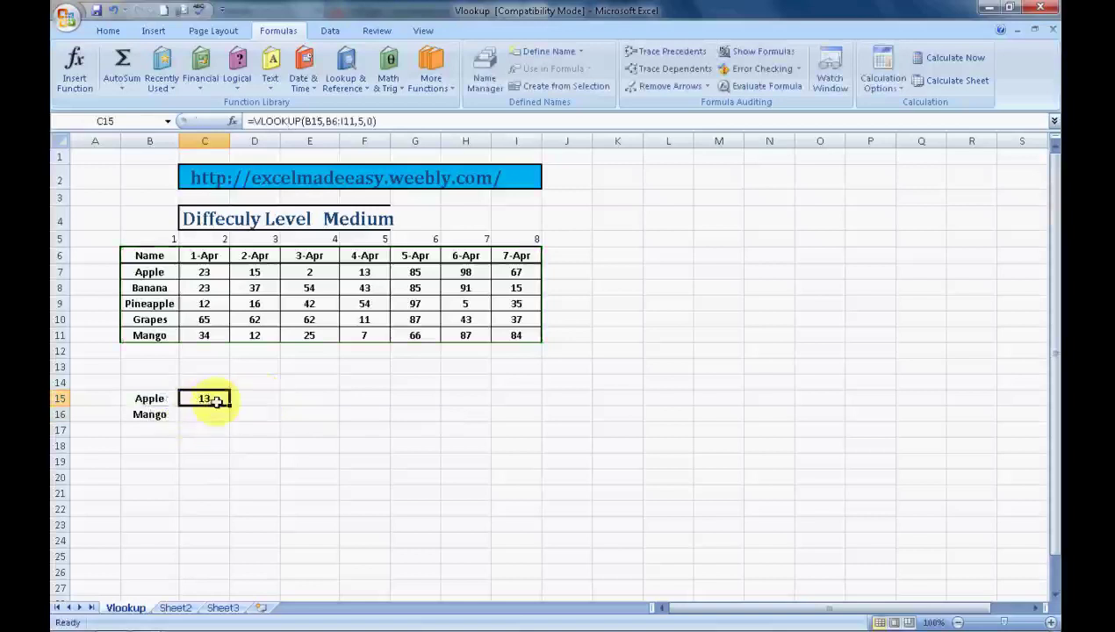
key("Up")
type("4")
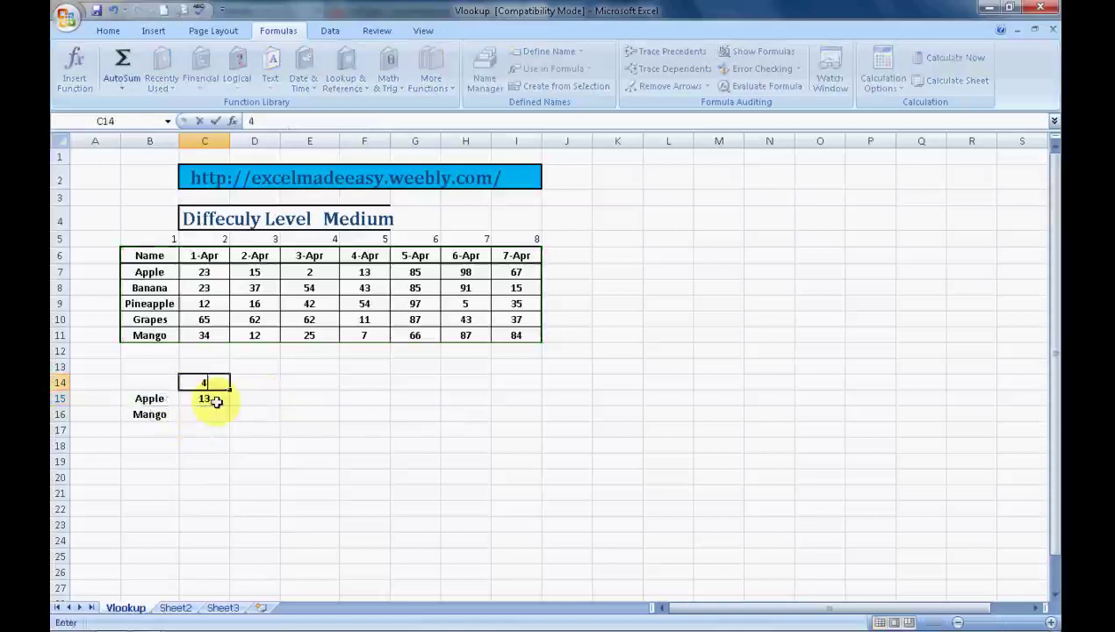
type("th")
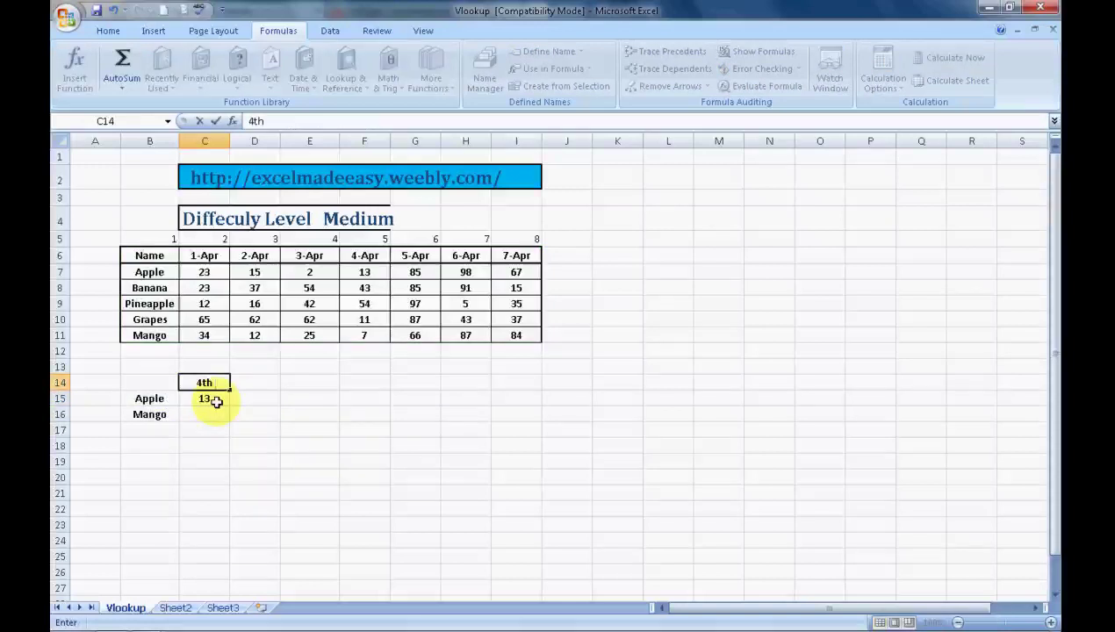
key("Tab")
left_click(215, 402)
left_click(221, 412)
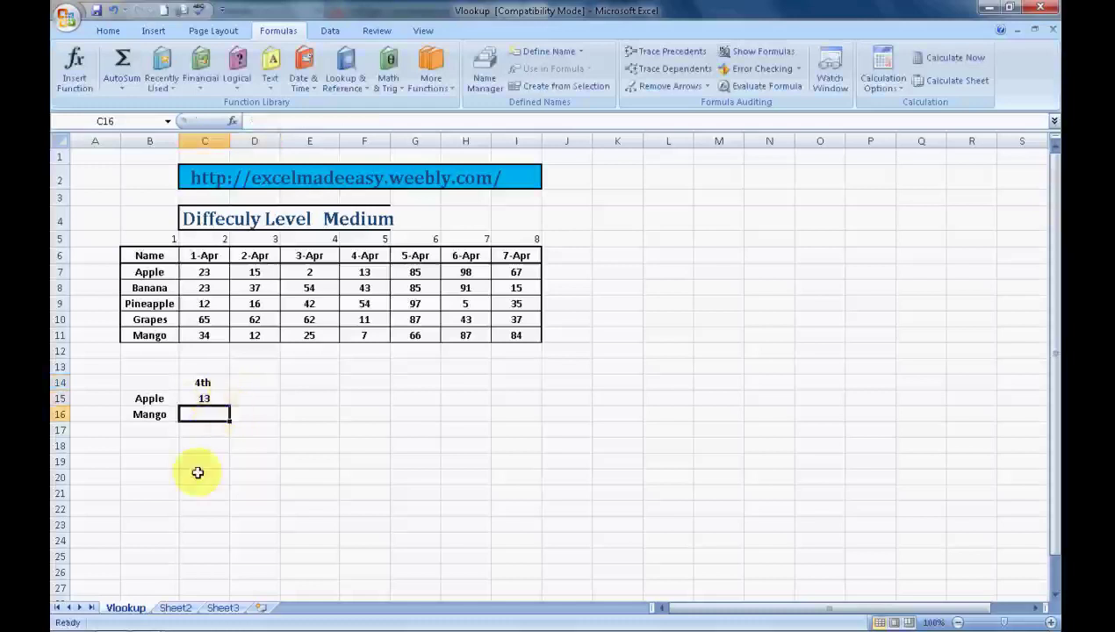
left_click(207, 400)
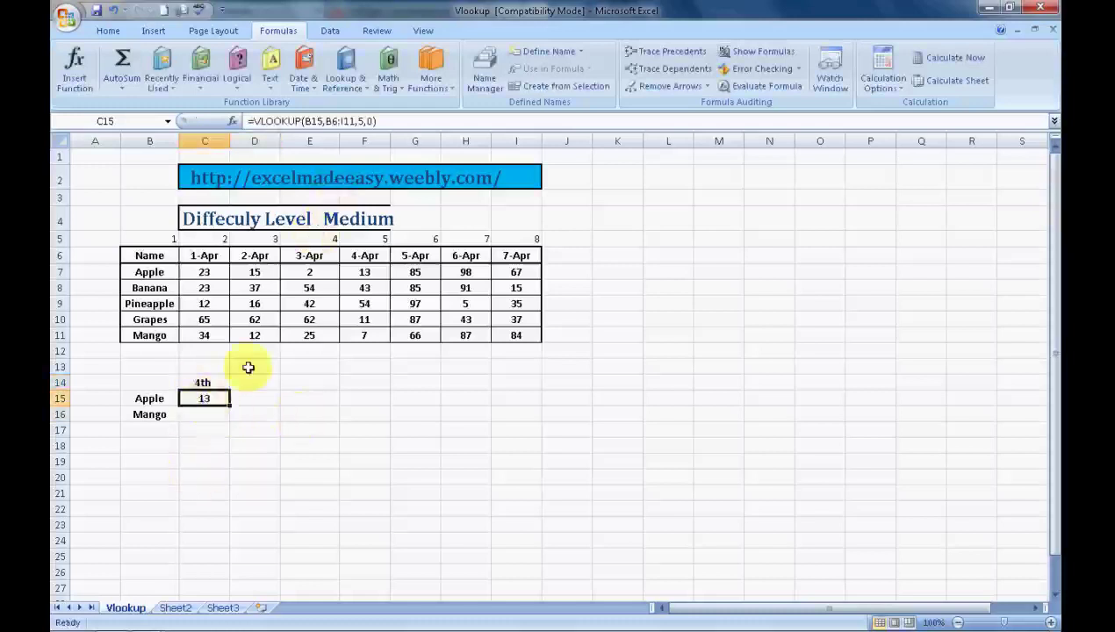
key("F2")
key("Escape")
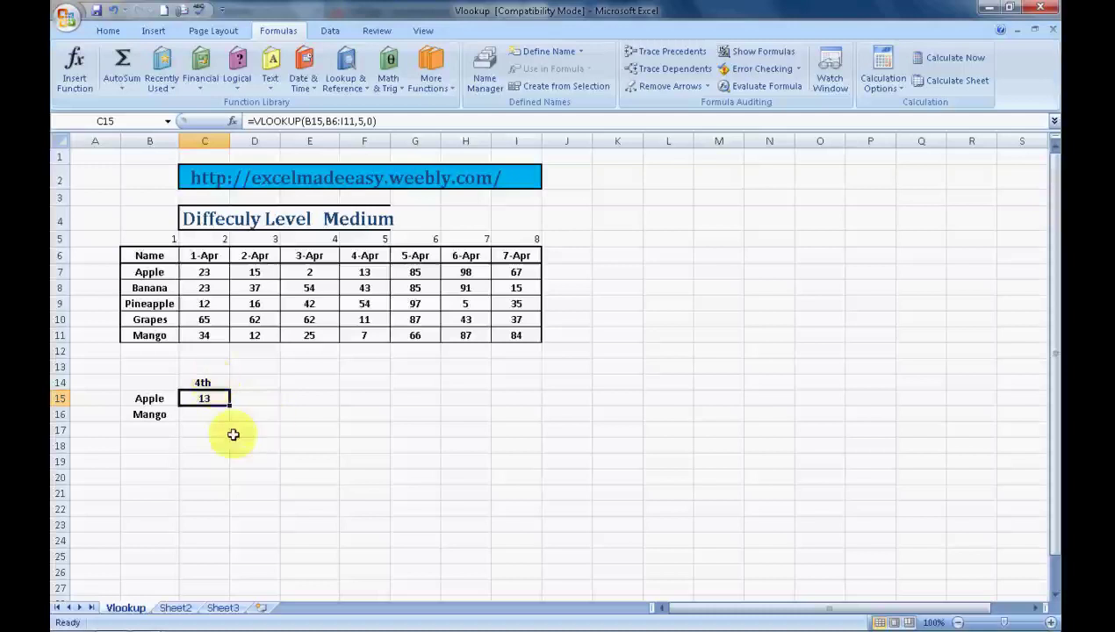
key("Up")
key("Down")
key("Down")
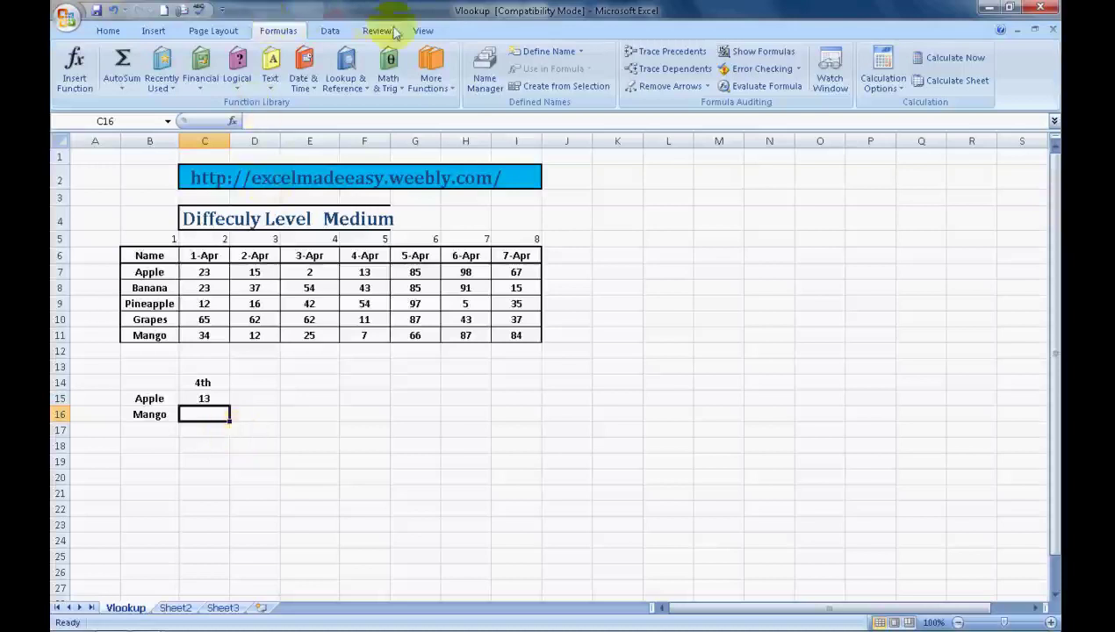
Step: Search 'vlookup' in Insert Function and open VLOOKUP's arguments for C16
left_click(78, 63)
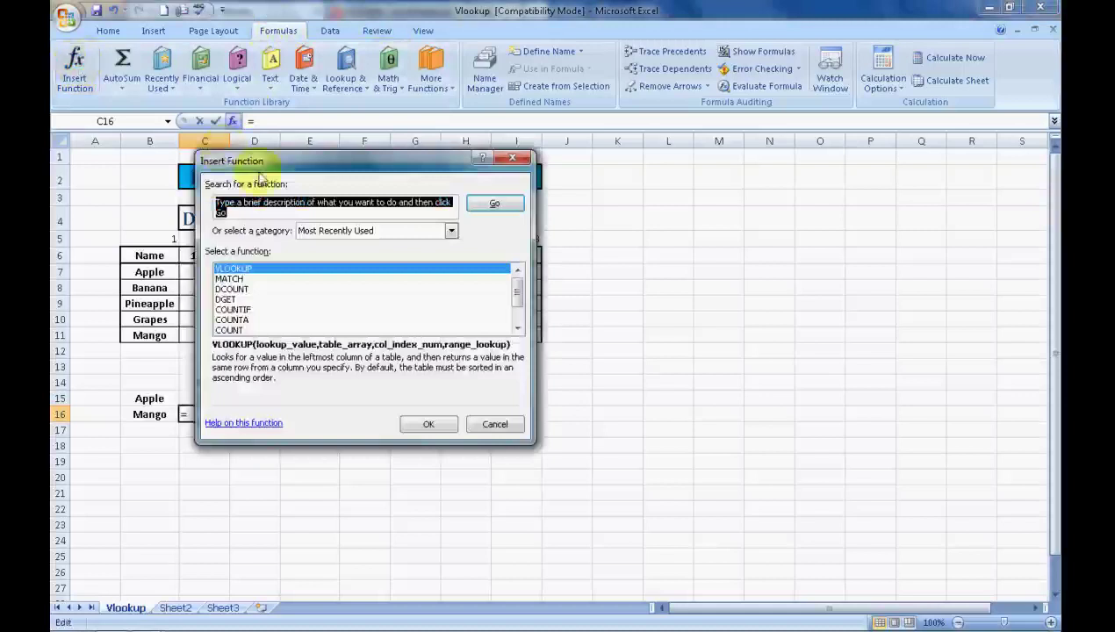
type("vlookup")
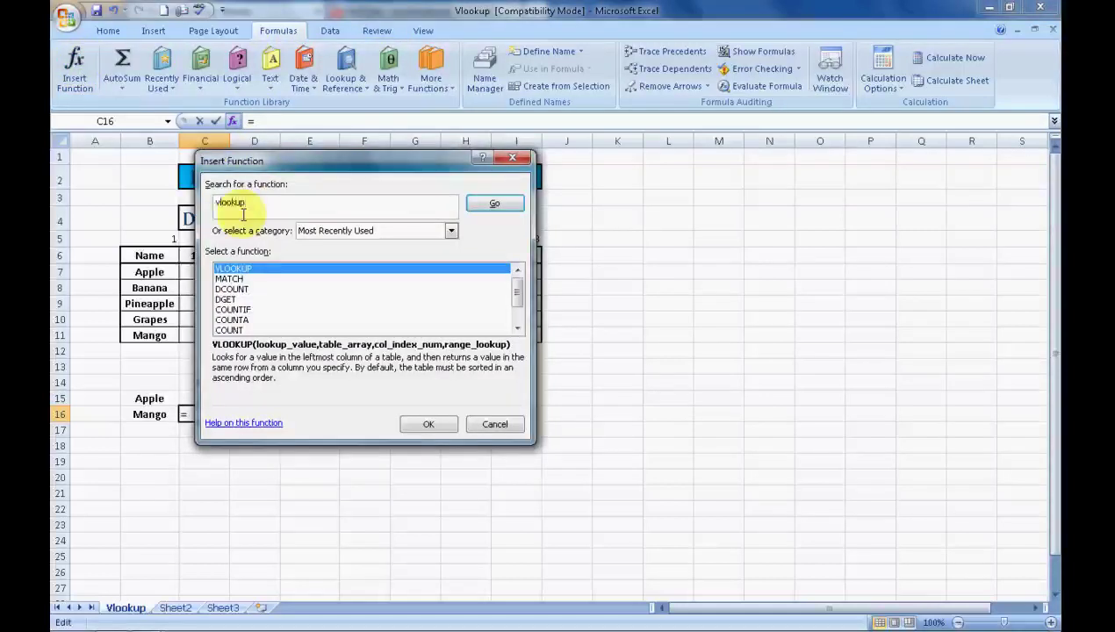
left_click(495, 205)
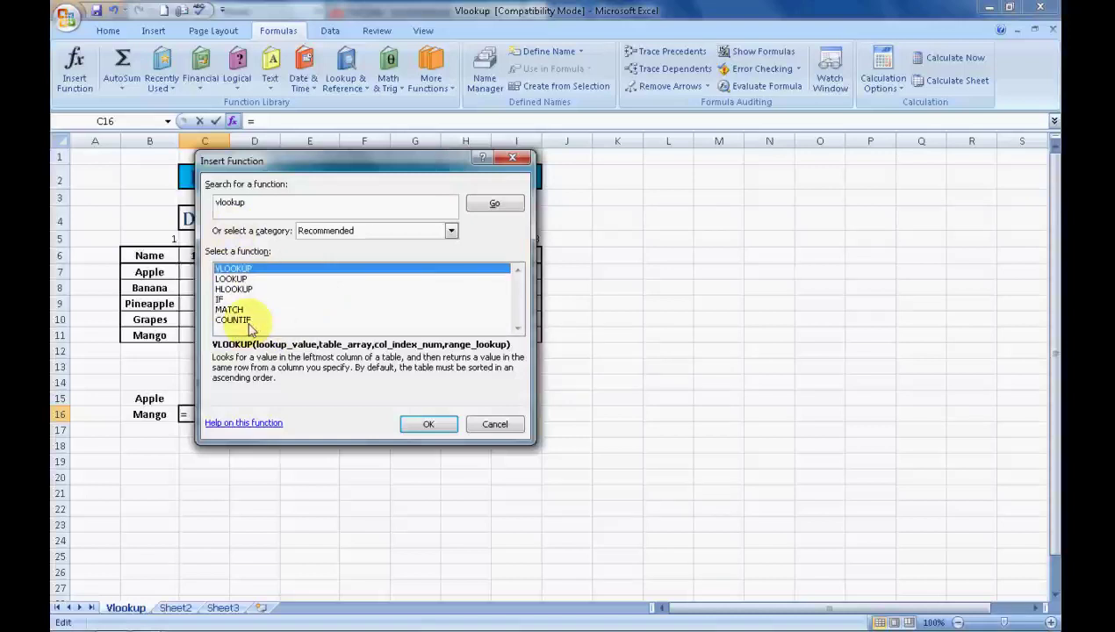
left_click(429, 424)
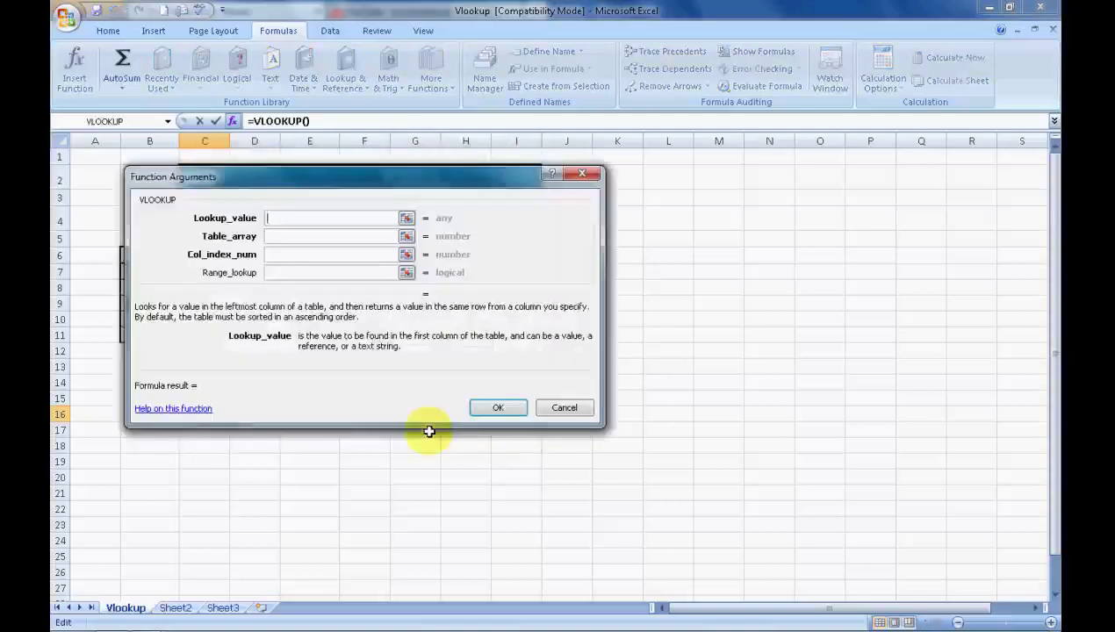
Step: Set Lookup_value to B16 (Mango) and Table_array to B6:I11 in the VLOOKUP arguments
left_click_drag(361, 178, 781, 199)
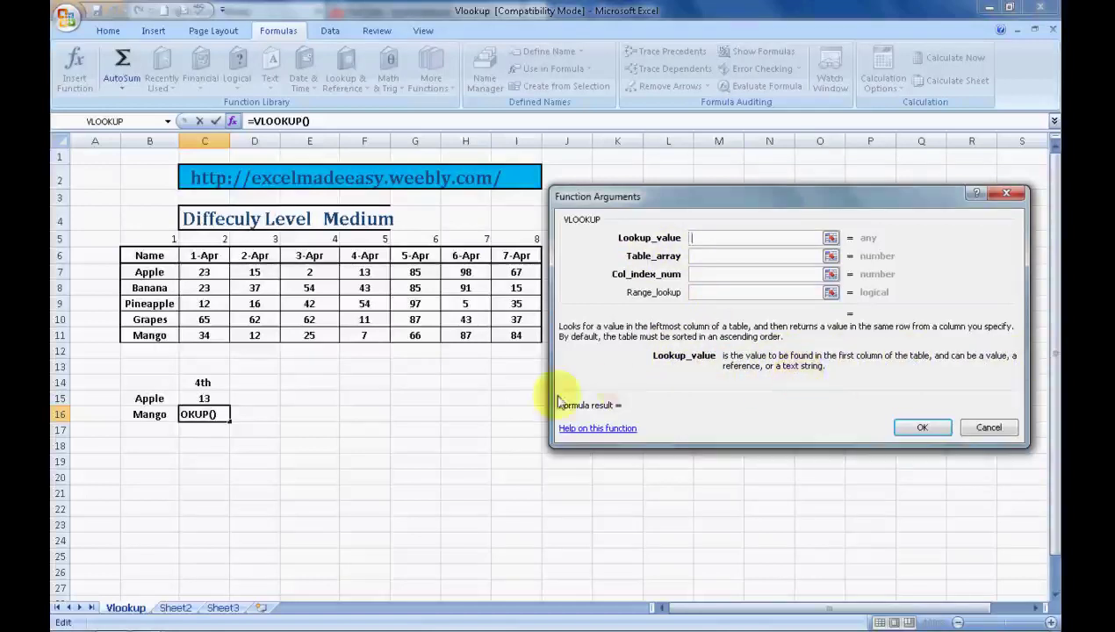
left_click(150, 397)
left_click(152, 416)
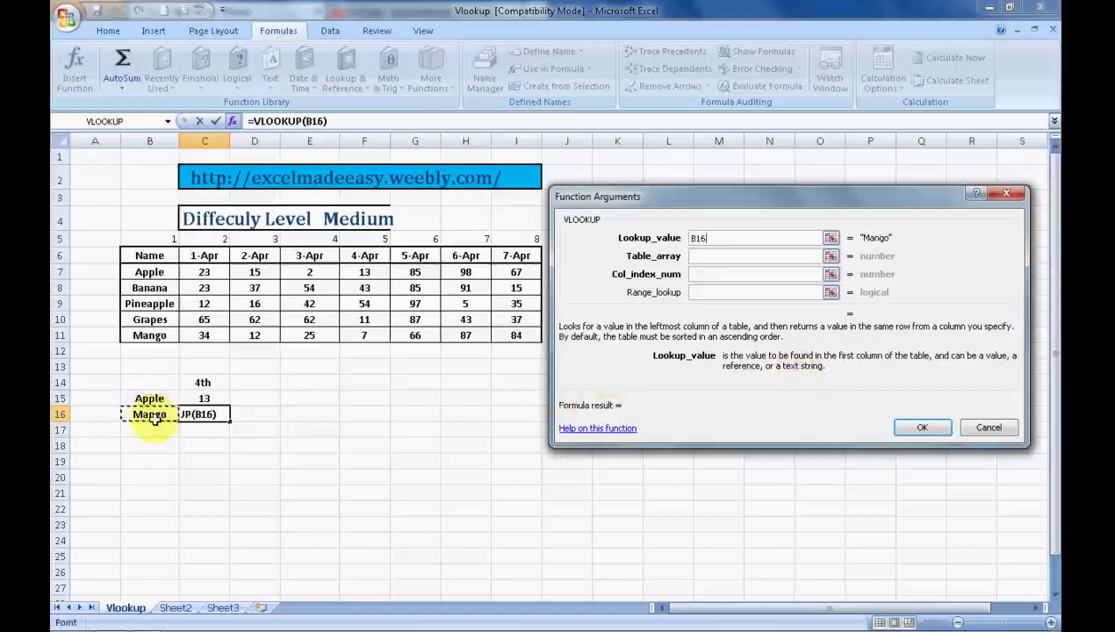
left_click(706, 255)
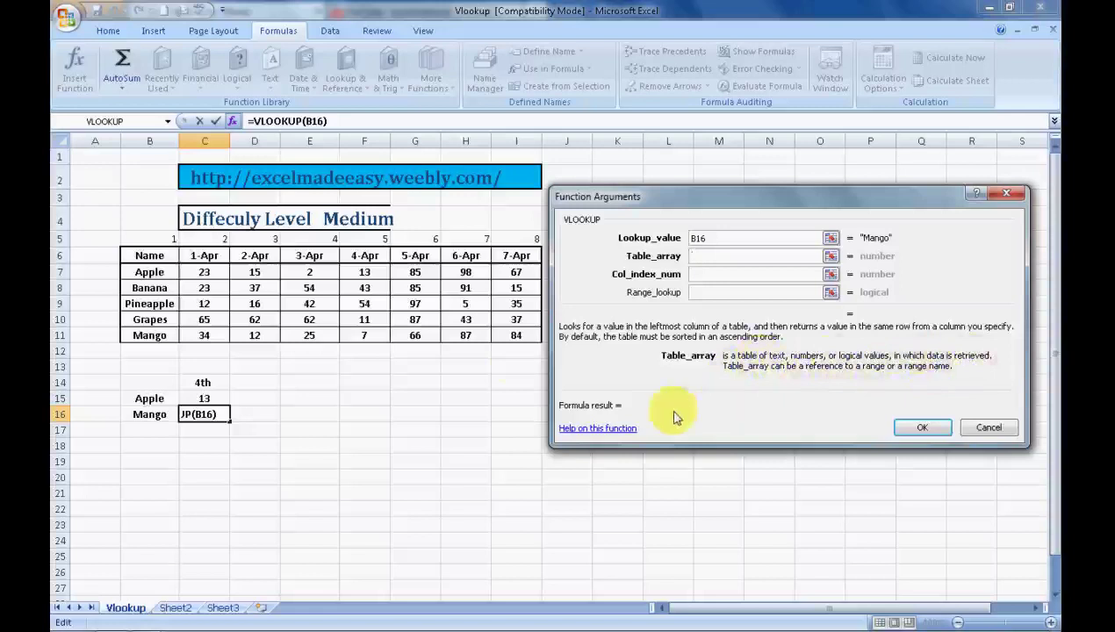
left_click(143, 255)
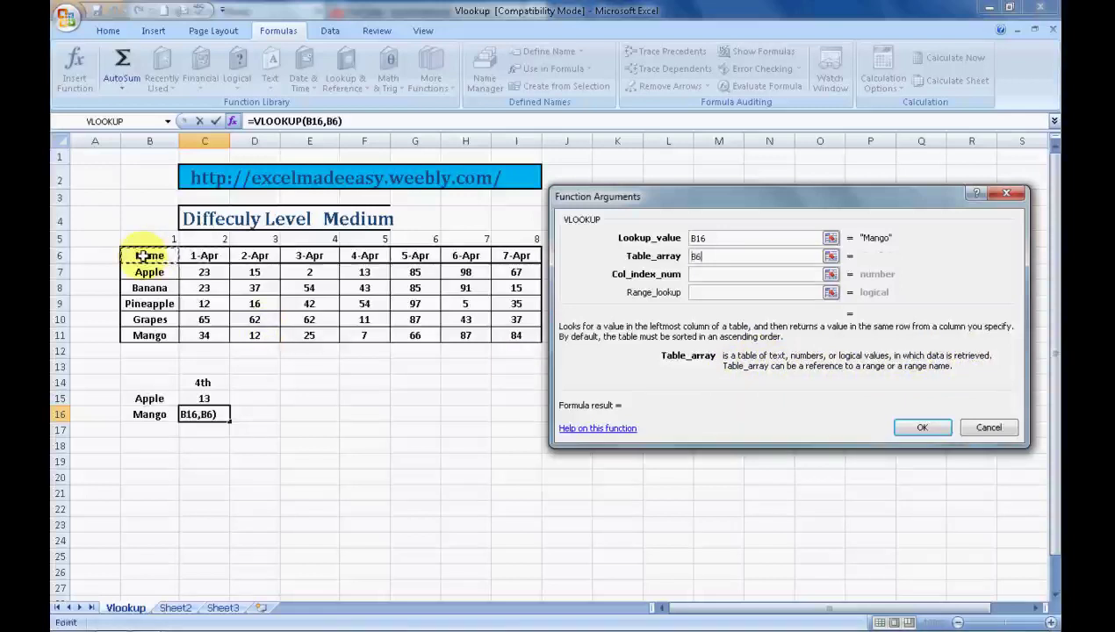
key("shift+Right")
key("shift+Right")
key("shift+Right")
key("shift+Right")
key("shift+Right")
key("shift+Right")
key("shift+Right")
key("shift+Right")
key("shift+Right")
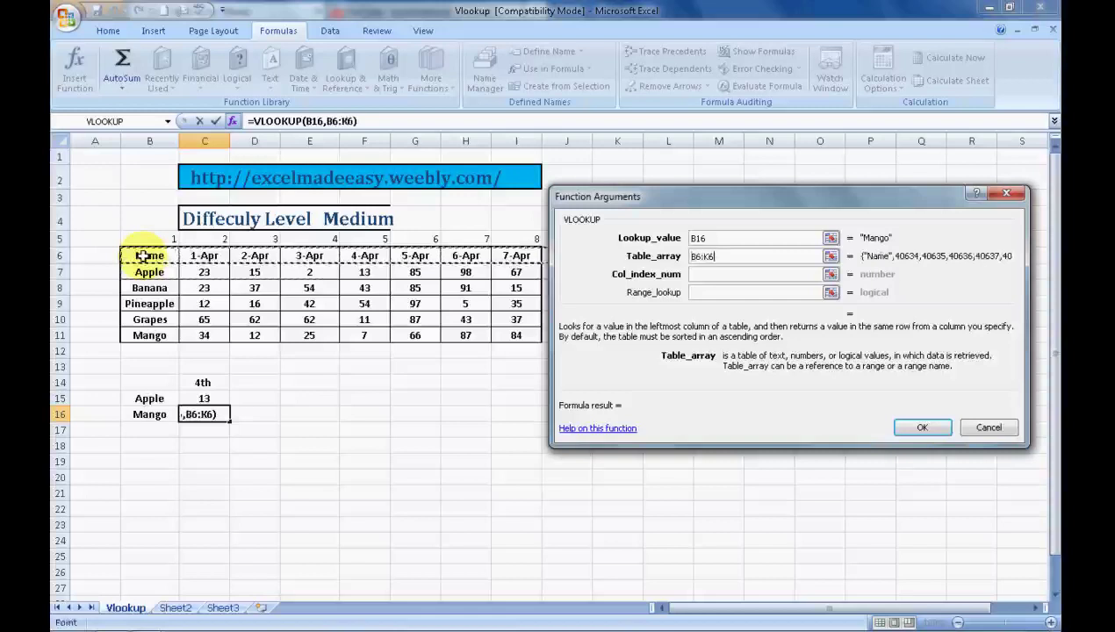
key("shift+Down")
key("shift+Down")
key("shift+Down")
key("shift+Down")
key("shift+Down")
key("shift+Down")
key("shift+Left")
key("shift+Left")
key("shift+Up")
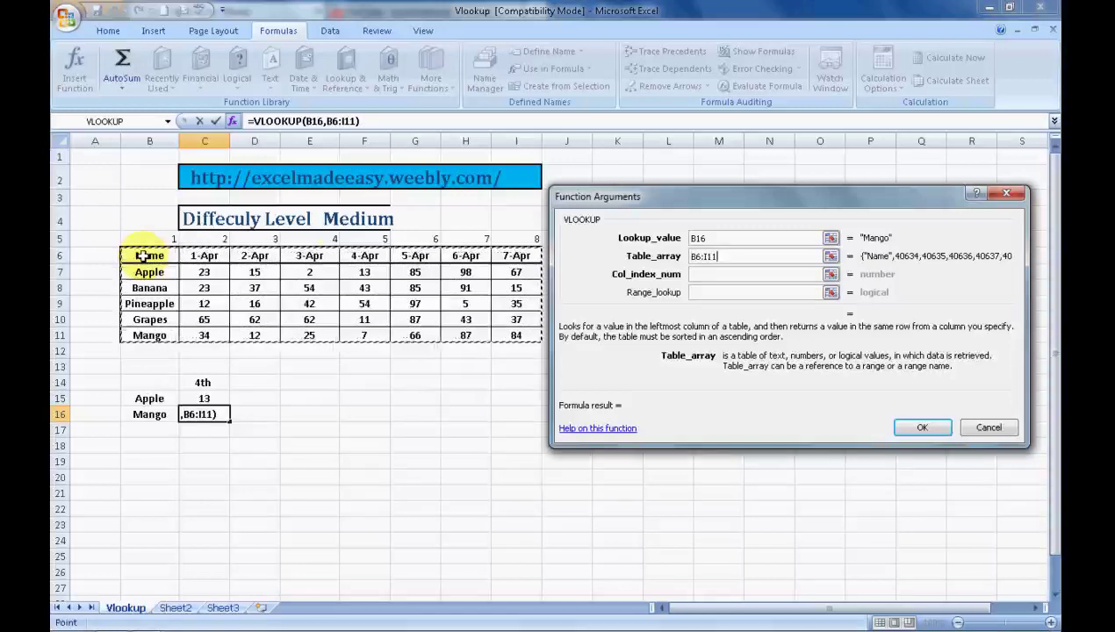
left_click(702, 277)
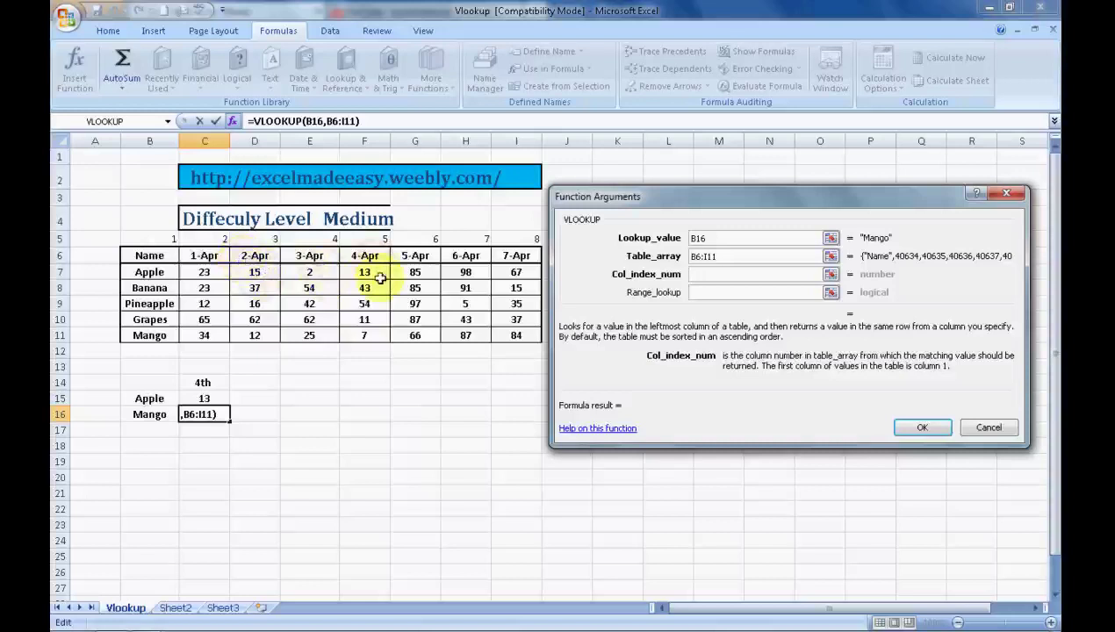
Step: Enter Col_index_num 5 and Range_lookup 0, then confirm to return 7 for Mango
type("5")
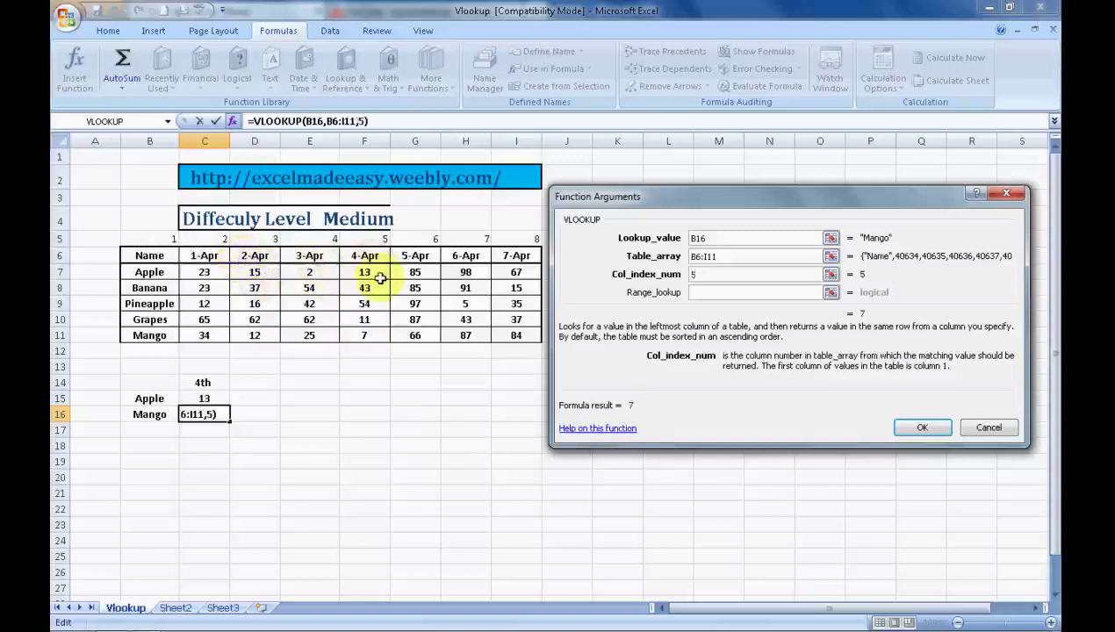
left_click(709, 297)
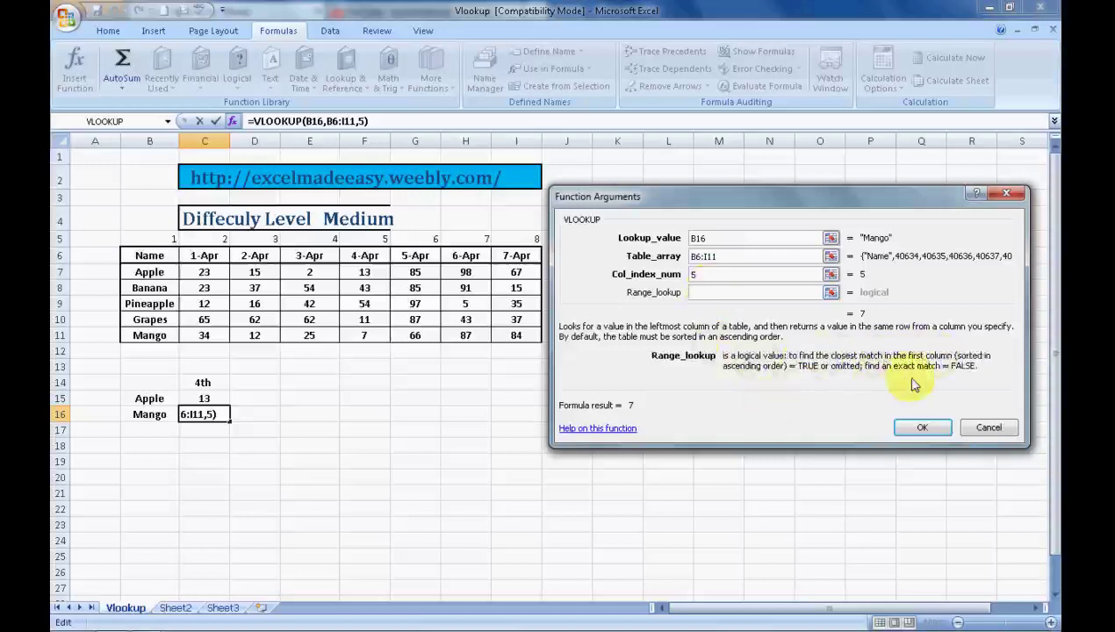
type("0")
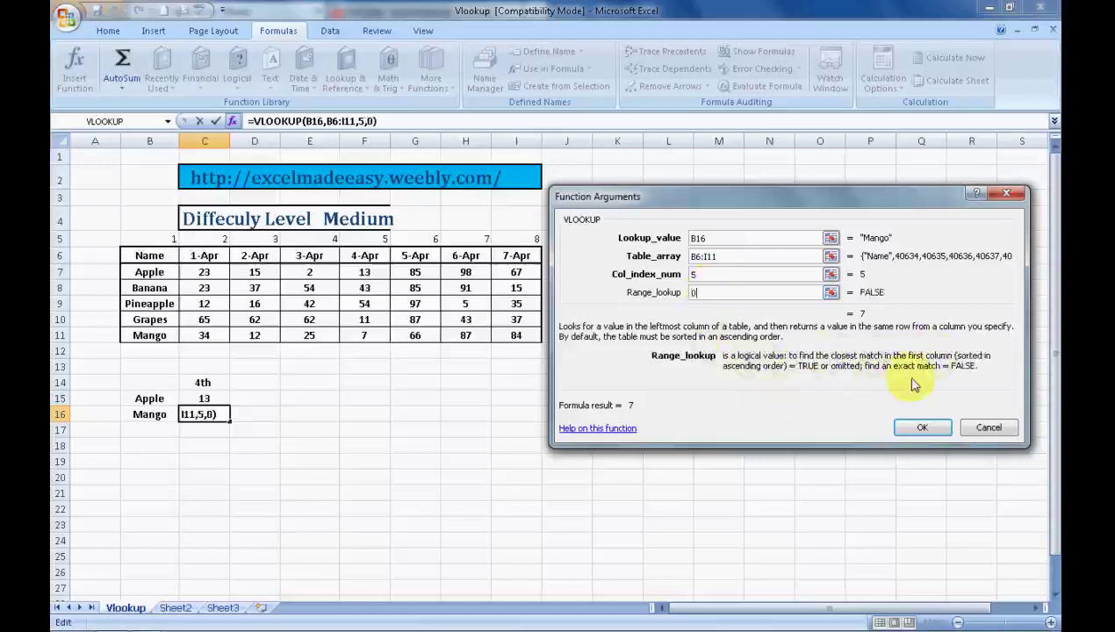
left_click(919, 421)
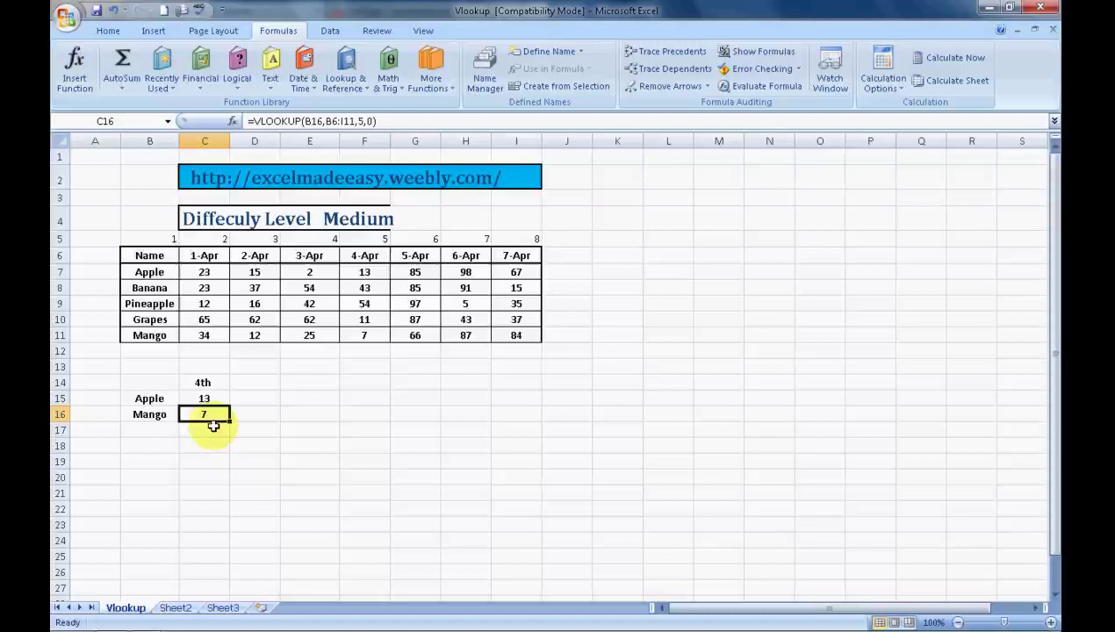
key("Down")
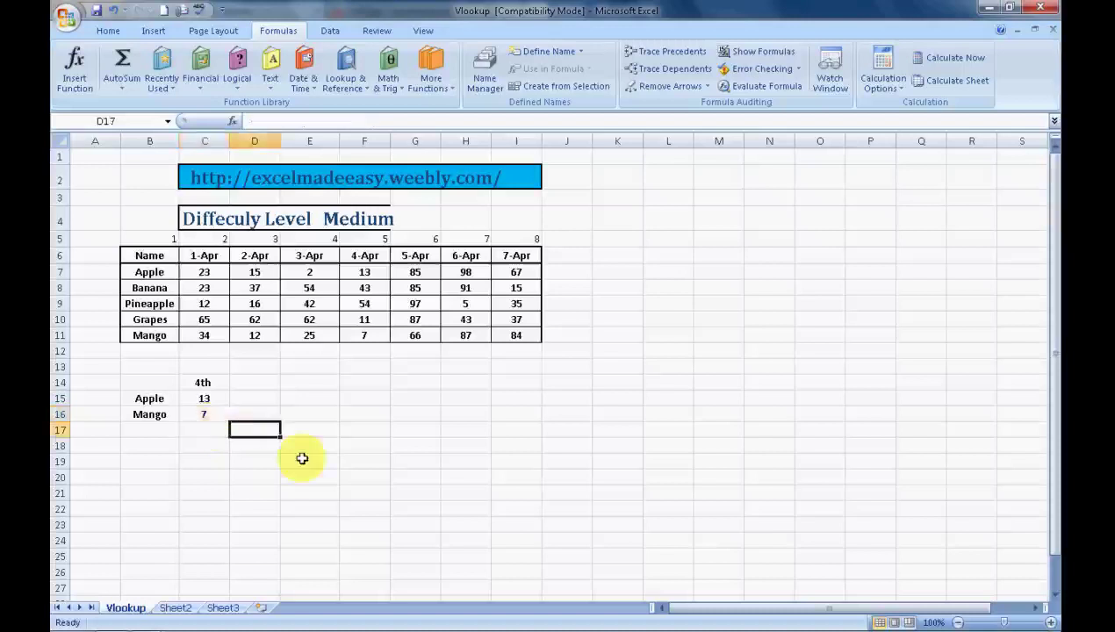